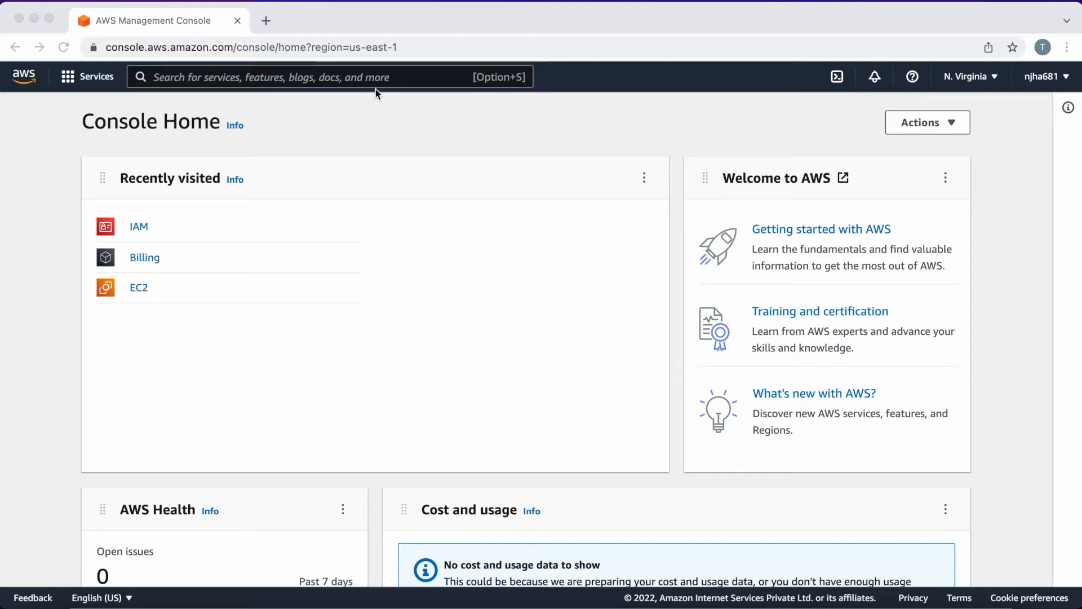
Step: Find the IAM service and open its Users list
left_click(388, 82)
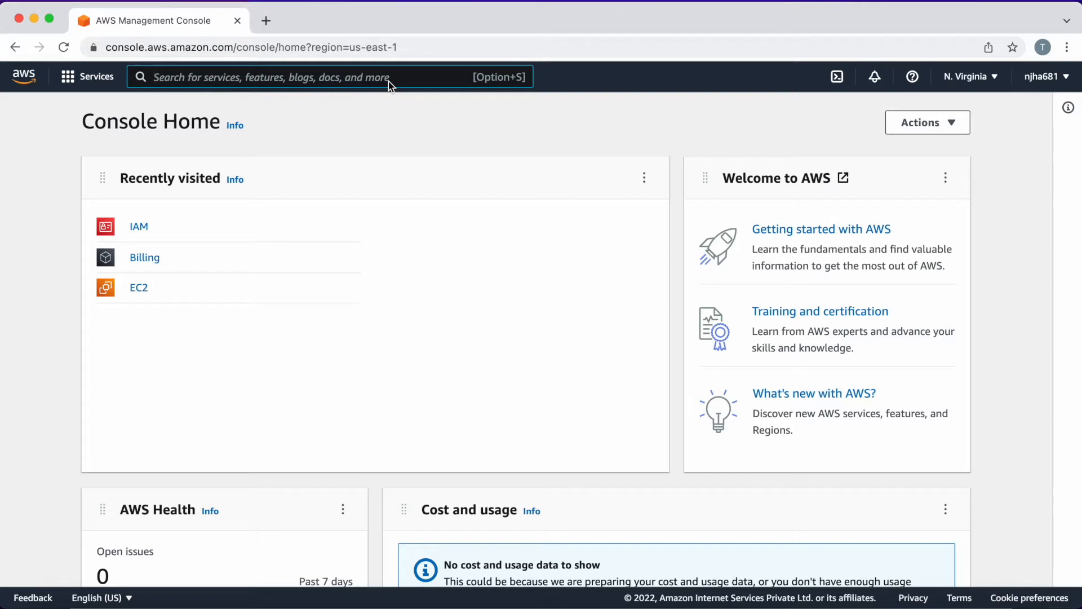
type("iam")
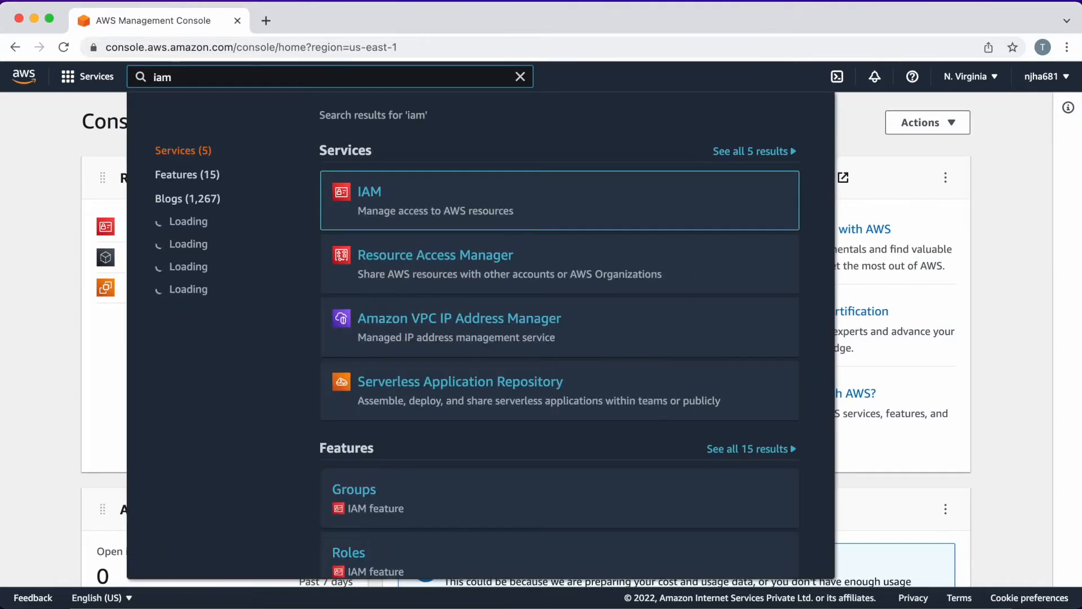
left_click(370, 197)
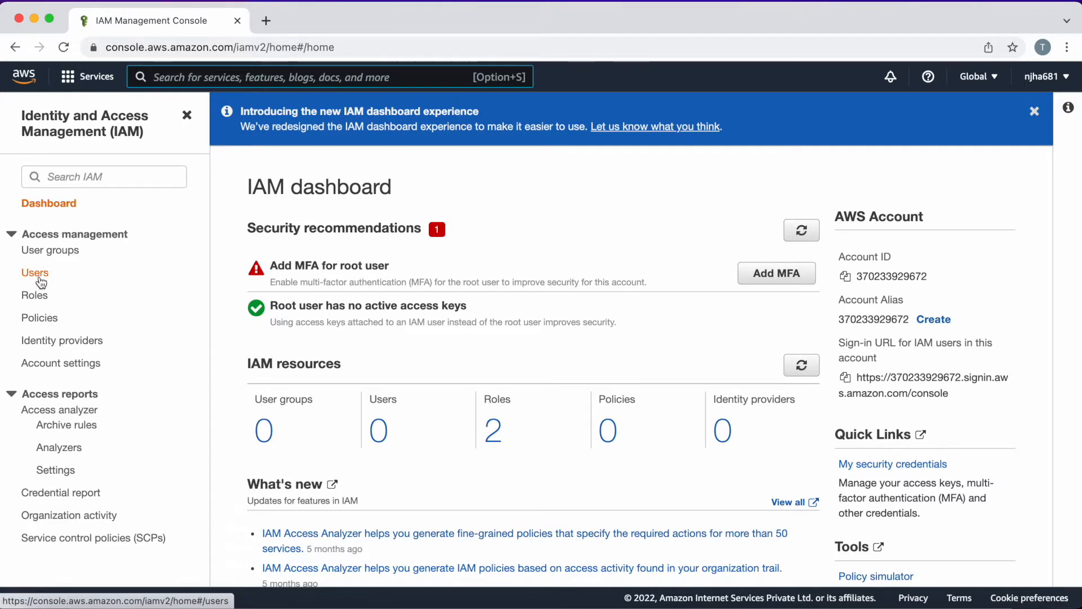
left_click(41, 282)
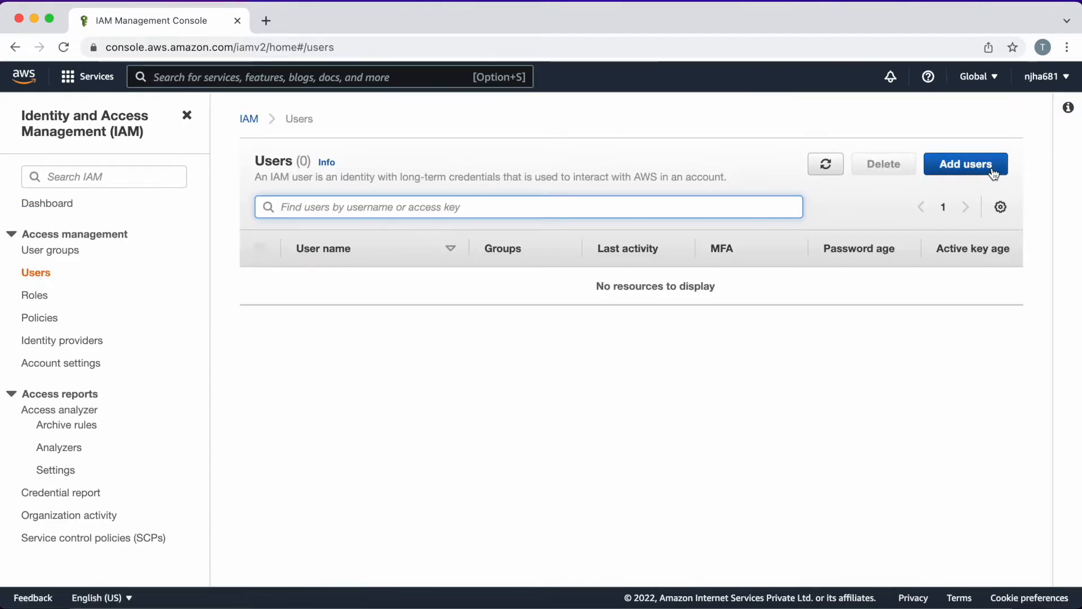
Step: Start adding a new IAM user with the user name test01
left_click(958, 169)
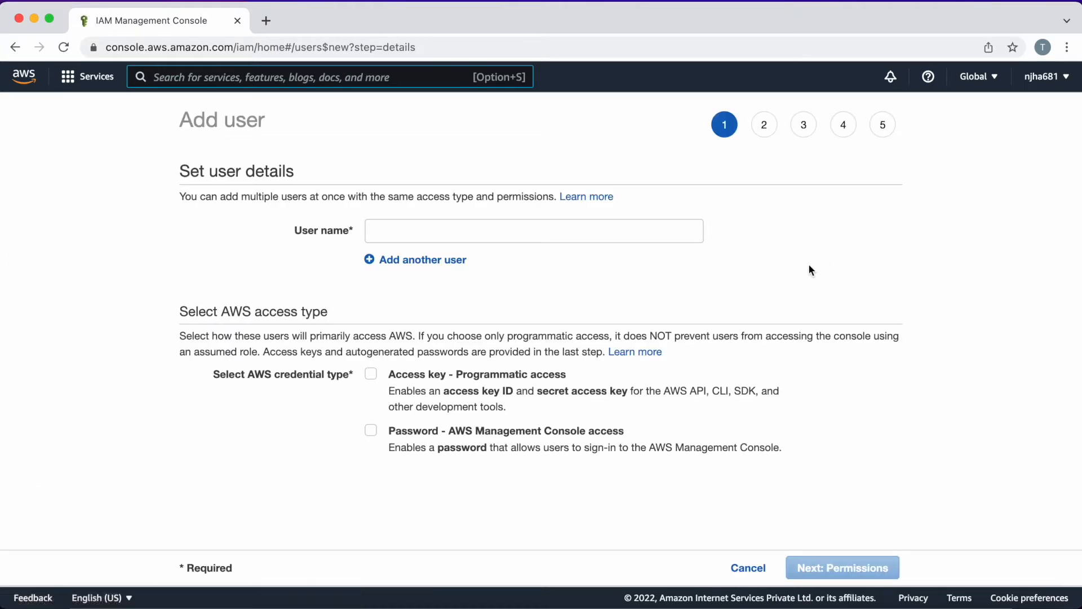
left_click(653, 235)
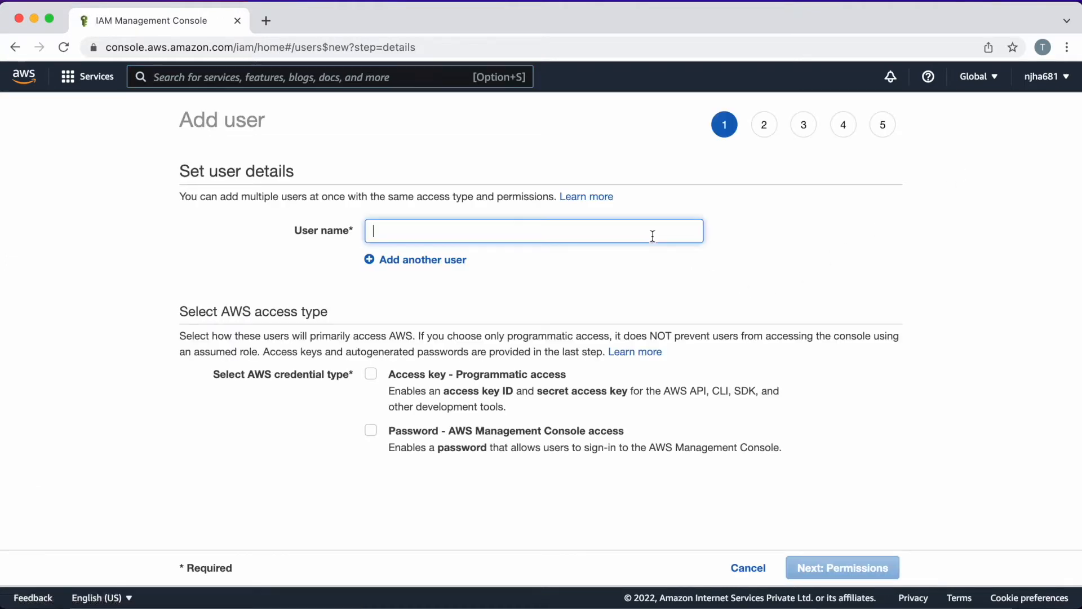
type("test01")
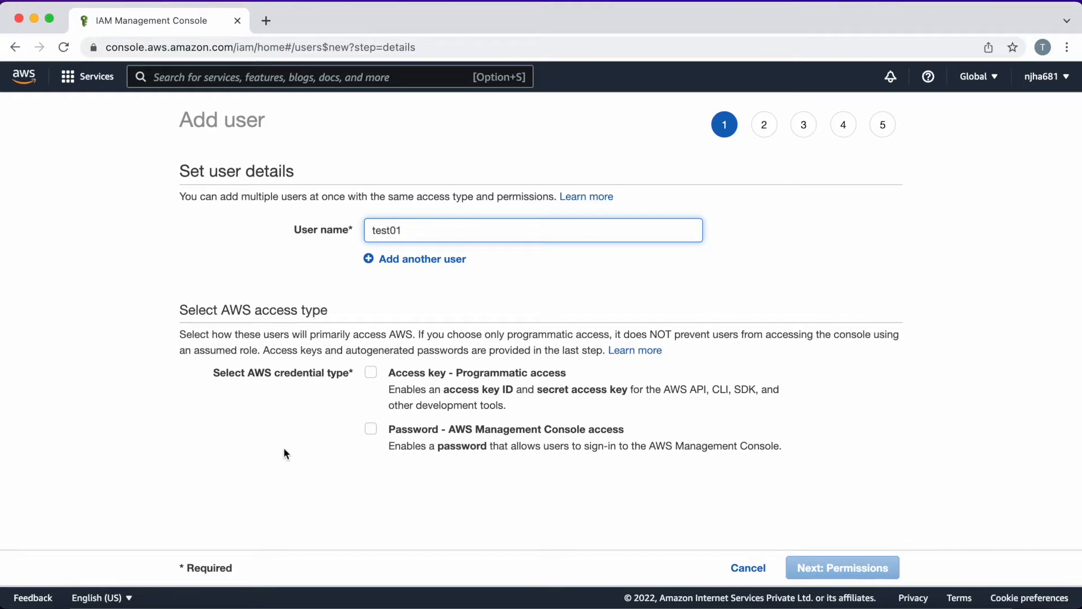
Step: Enable AWS Management Console access for the user, enter a custom console password and reveal it
left_click(371, 430)
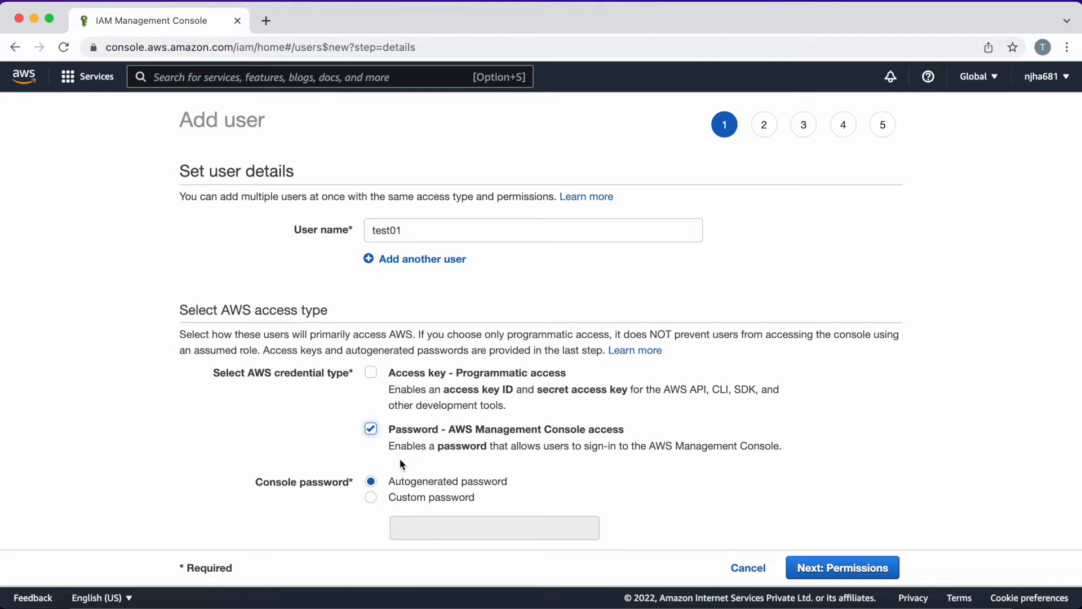
left_click(372, 499)
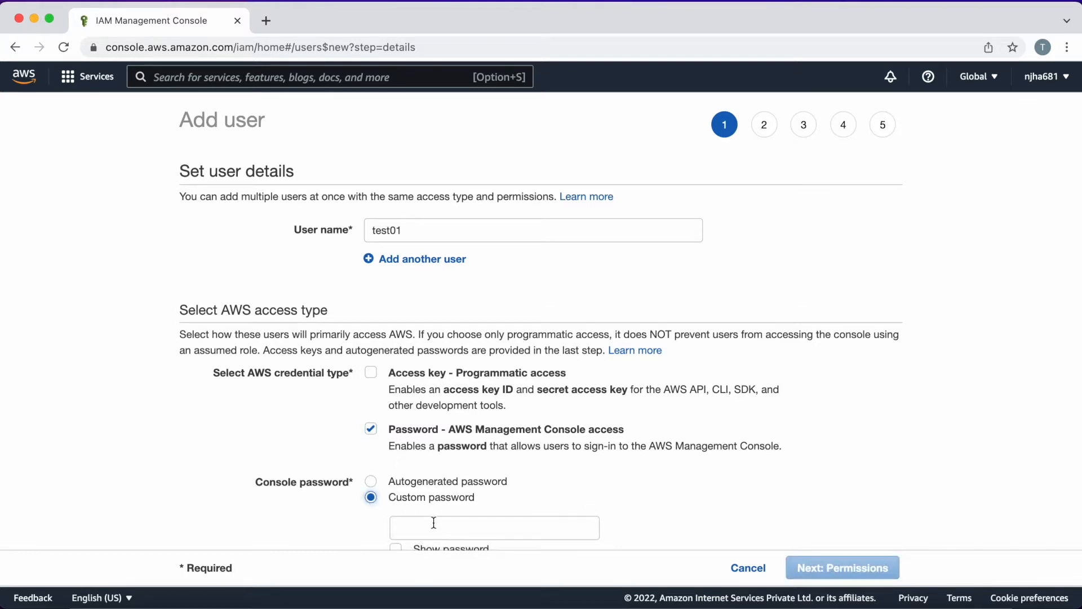
scroll(433, 522, "down", 2)
left_click(431, 467)
type("••••")
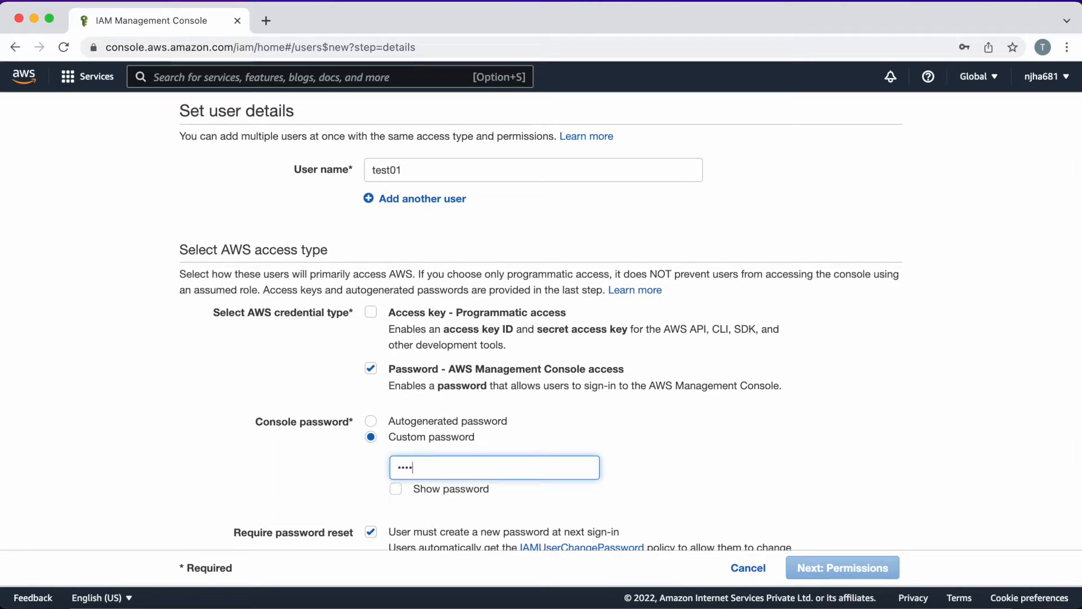
type("••••")
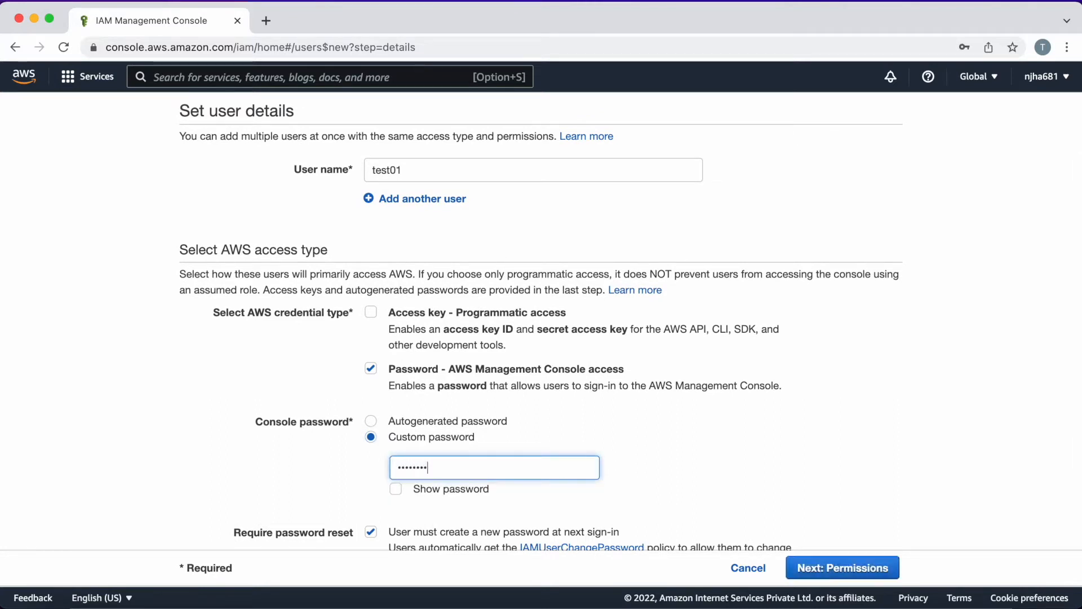
left_click(397, 495)
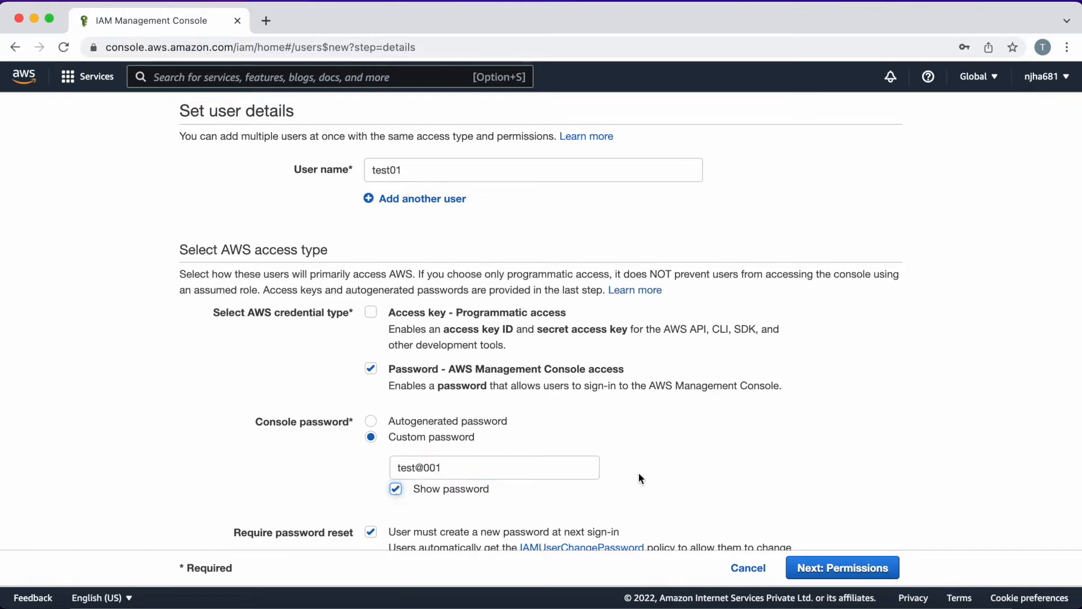
Step: Turn off the required password reset at next sign-in and continue to the permissions stage
scroll(640, 478, "down", 1)
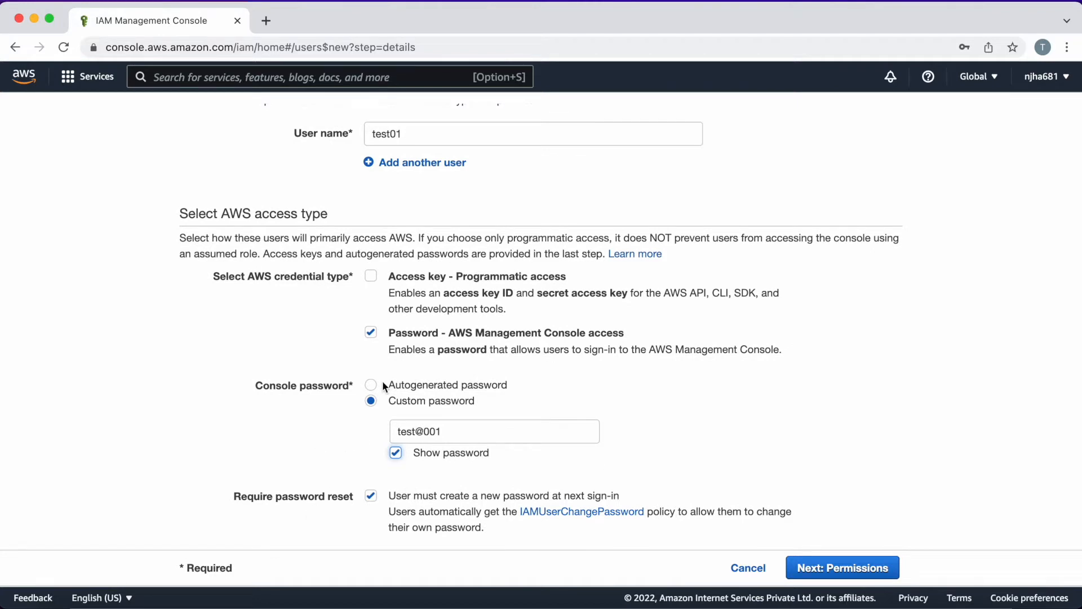
left_click(370, 497)
left_click(856, 572)
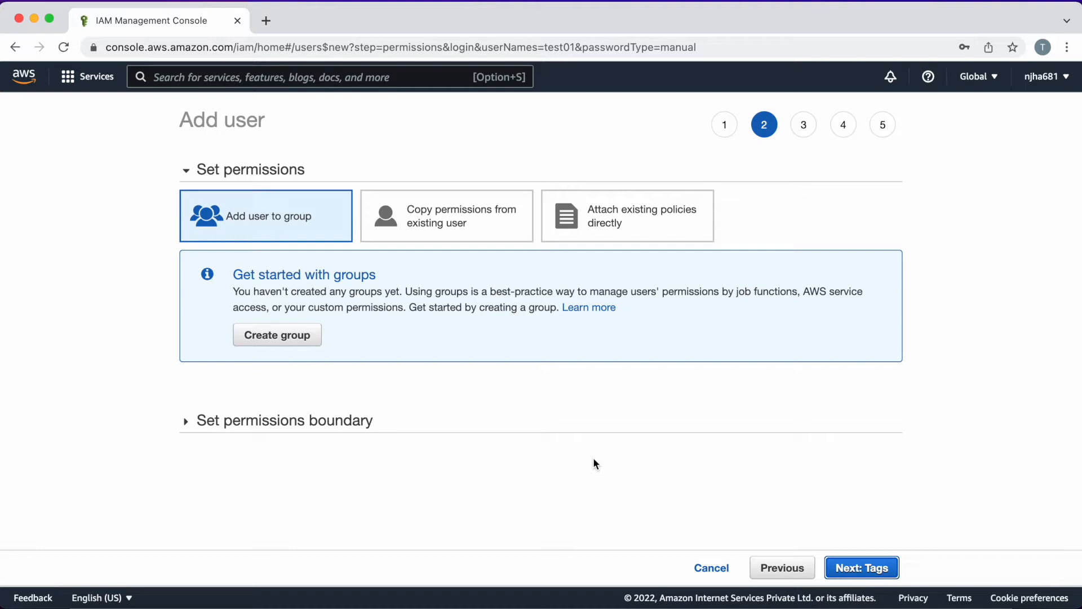
Step: Look through the existing policies that can be attached directly to the user
left_click(616, 236)
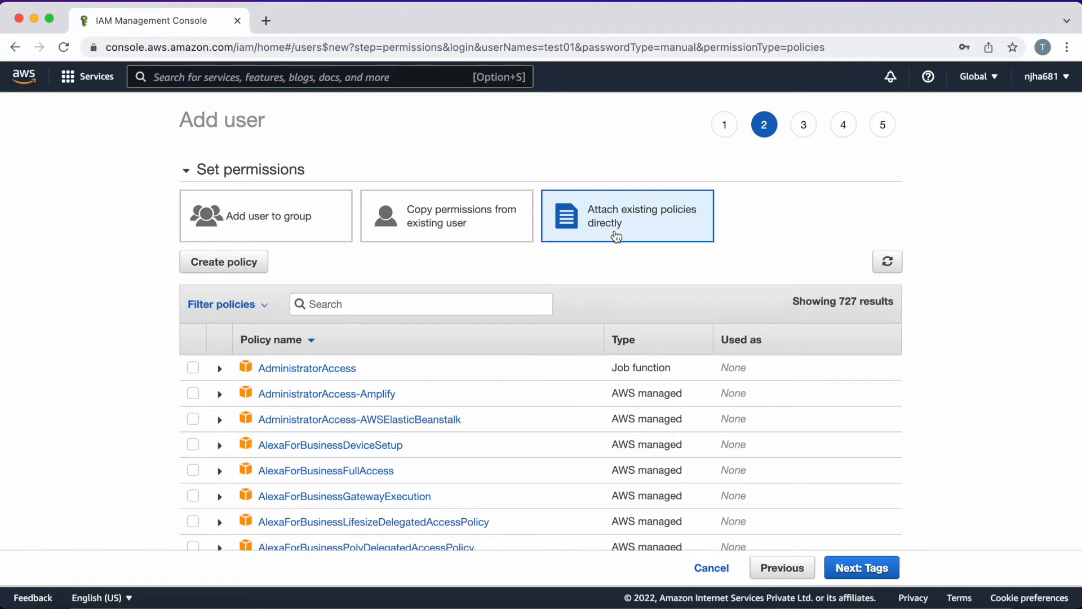
scroll(963, 397, "down", 4)
Step: Continue to the tags, add a tag with key Name and value test01, and proceed to the review
left_click(875, 570)
left_click(267, 255)
left_click(218, 305)
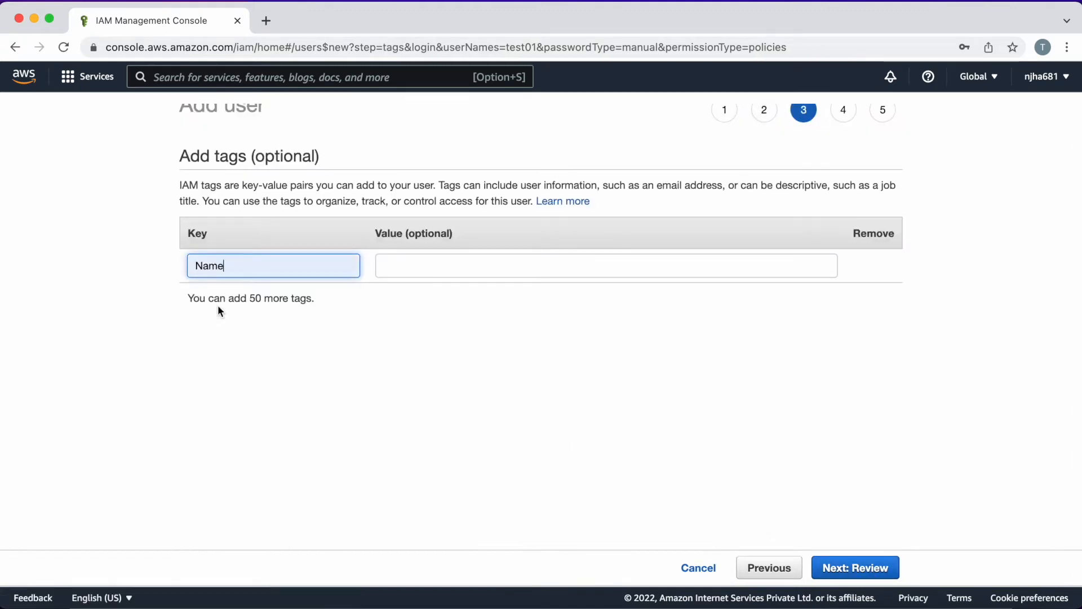
left_click(480, 271)
left_click(418, 303)
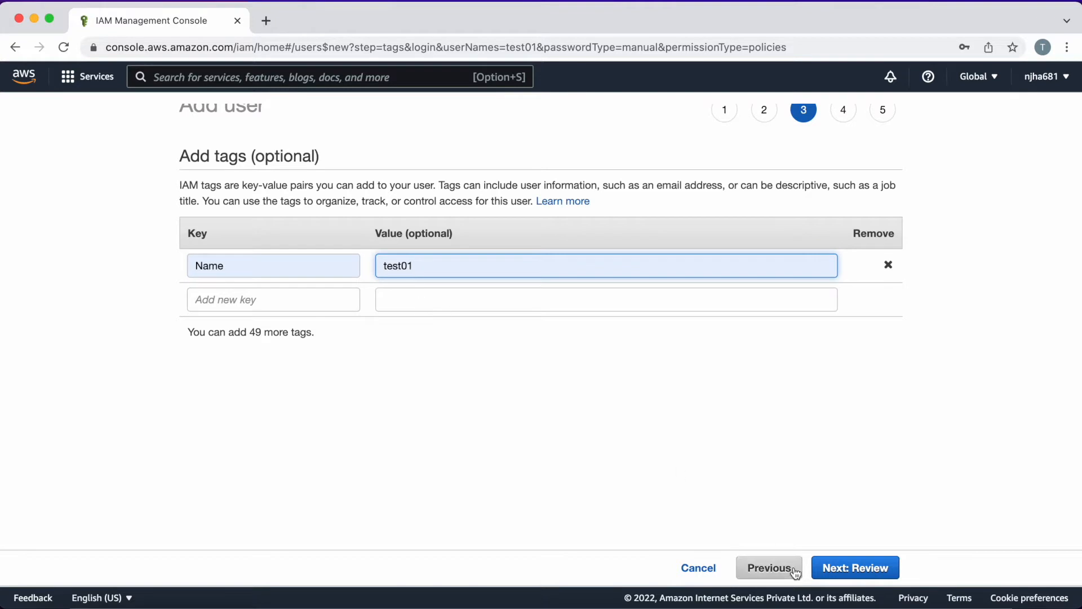
left_click(854, 570)
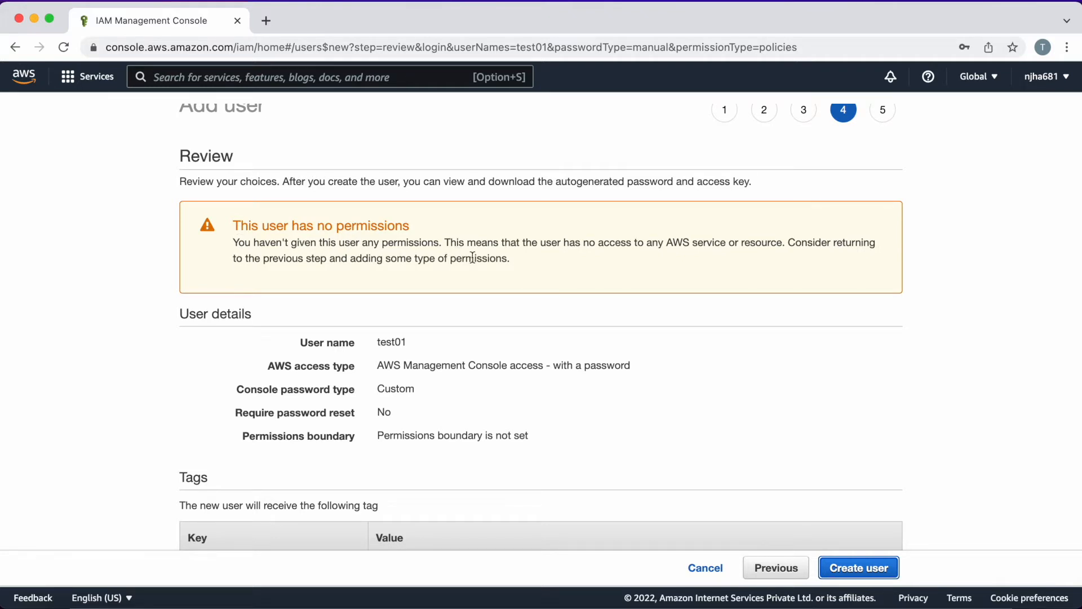
Step: Go back to the permissions stage and switch the permission method to Add user to group
left_click(776, 568)
left_click(772, 568)
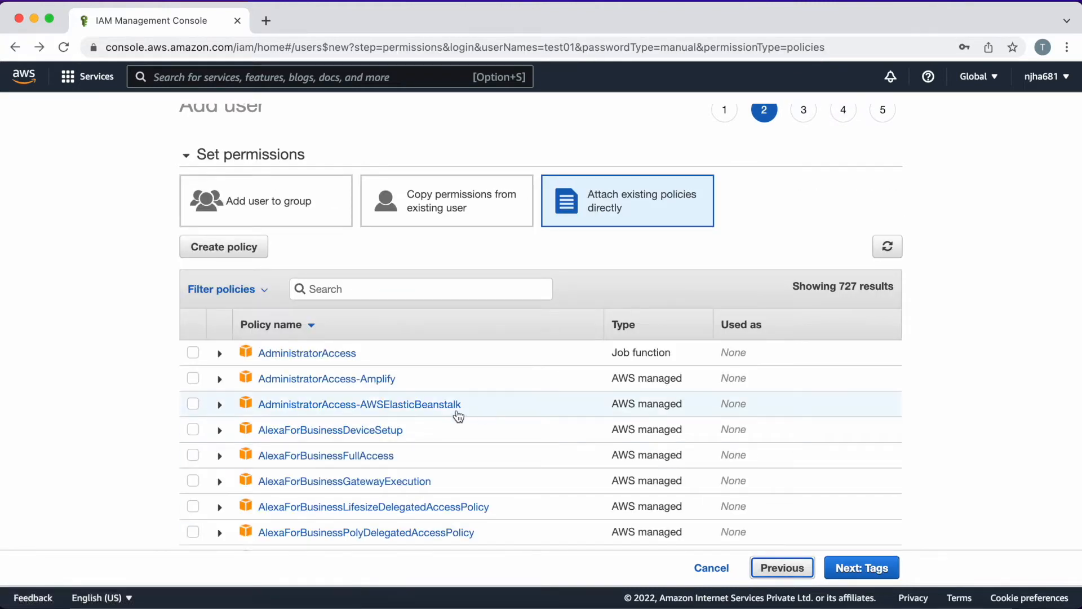
left_click(297, 220)
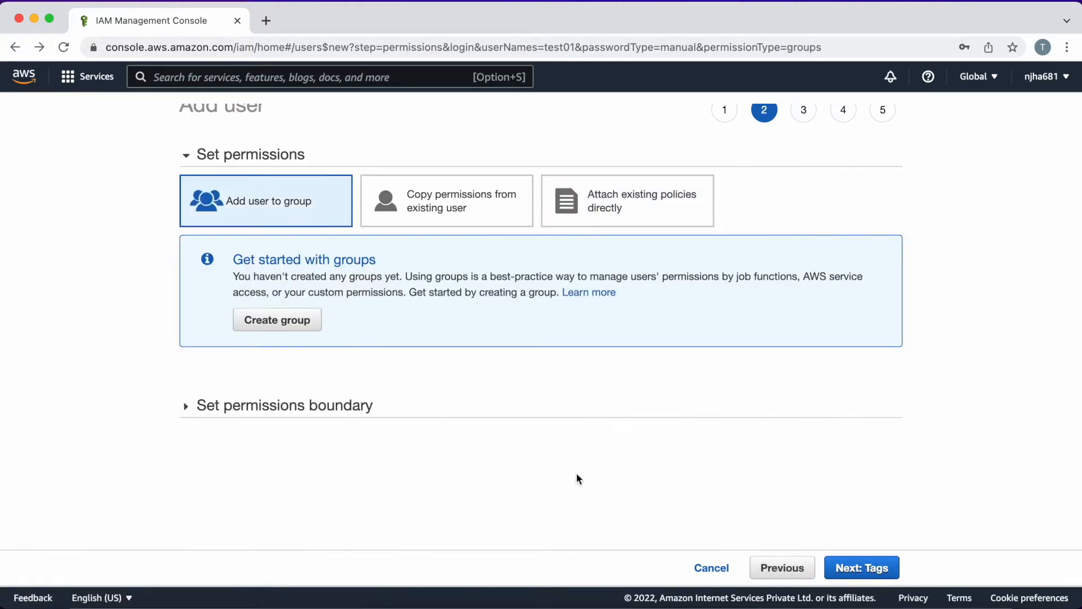
Step: Proceed through the tags and review without choosing a group, and create the user test01
left_click(873, 570)
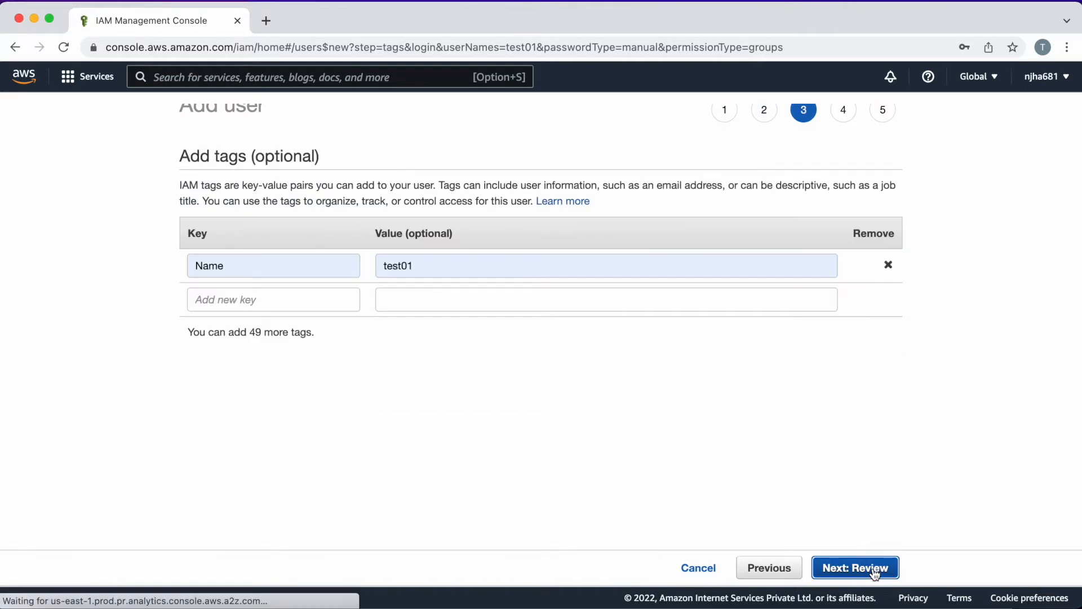
left_click(875, 570)
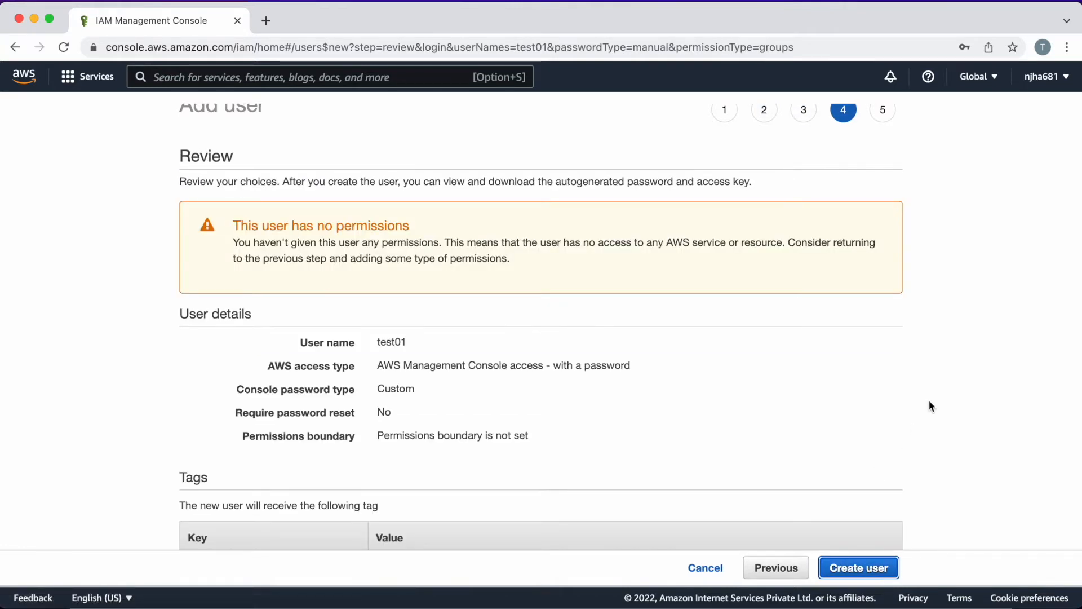
scroll(929, 400, "down", 1)
left_click(863, 569)
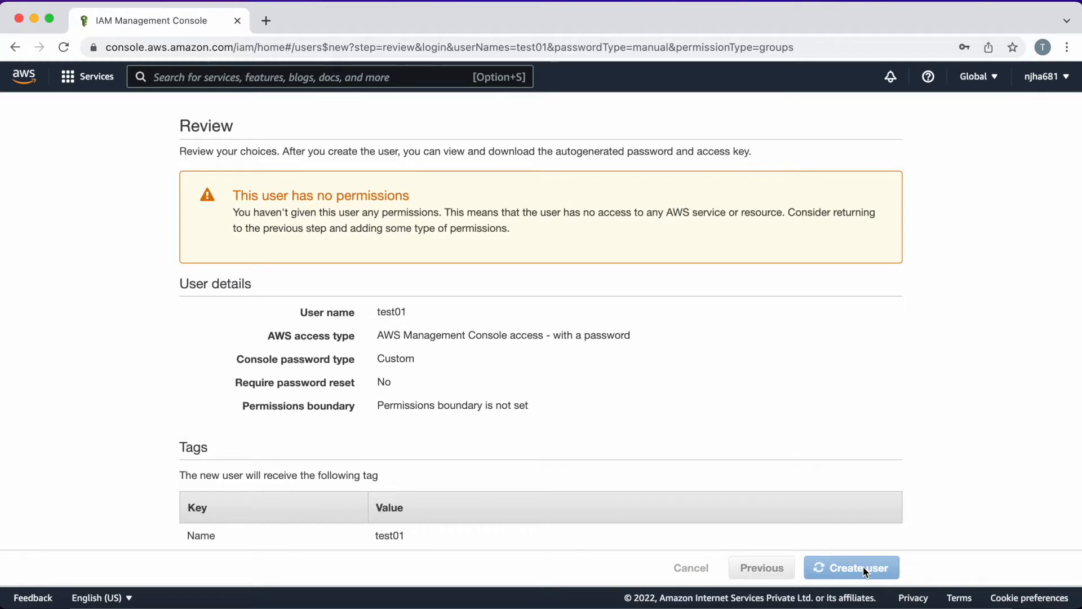
scroll(640, 396, "up", 1)
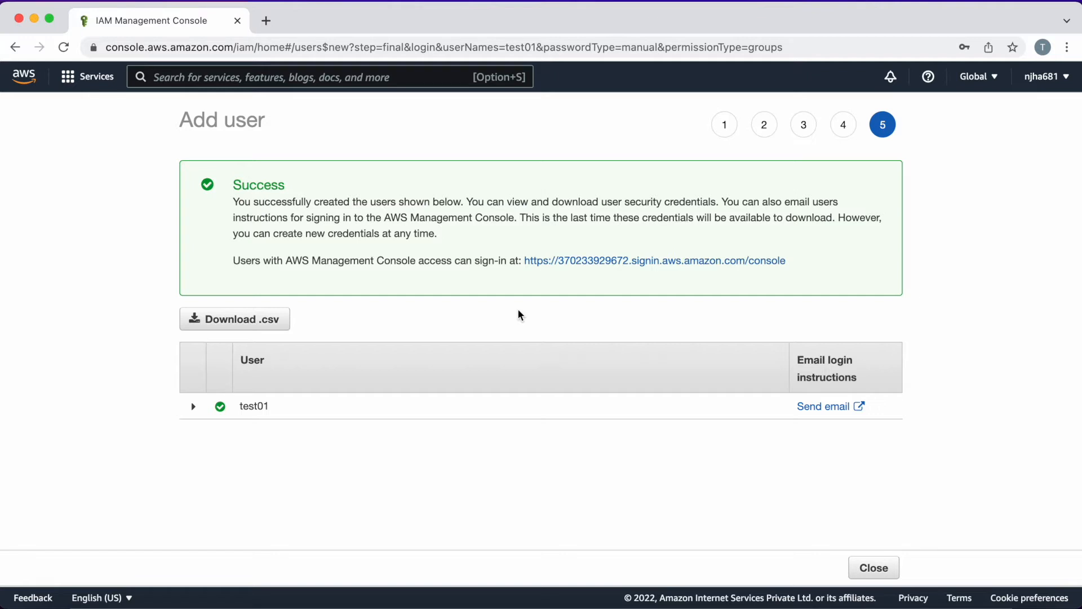
Step: Download the new user's credentials as a CSV file and open it
left_click(248, 328)
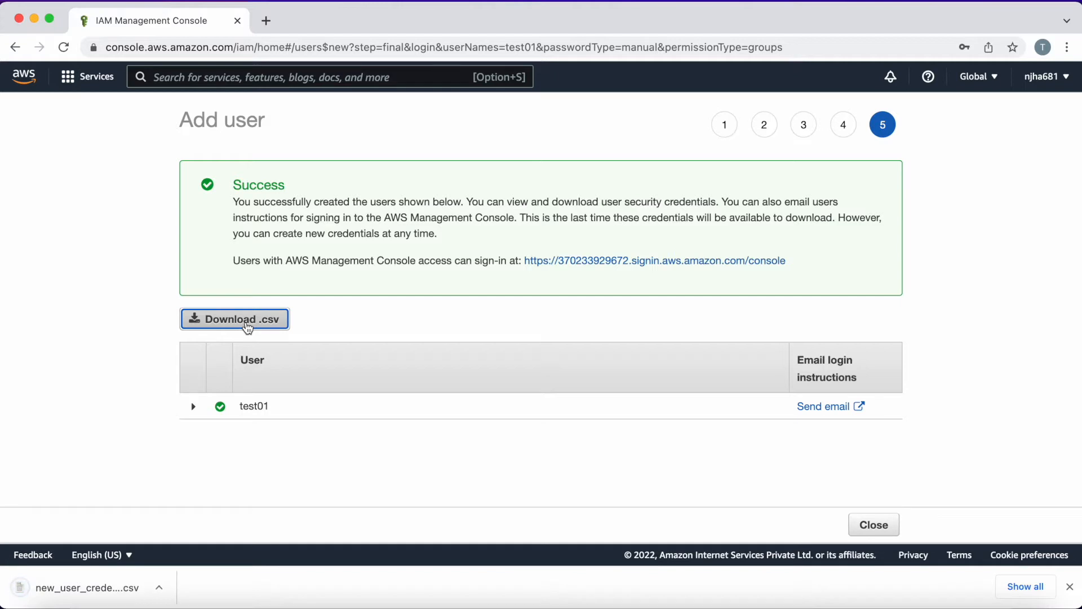
left_click(161, 582)
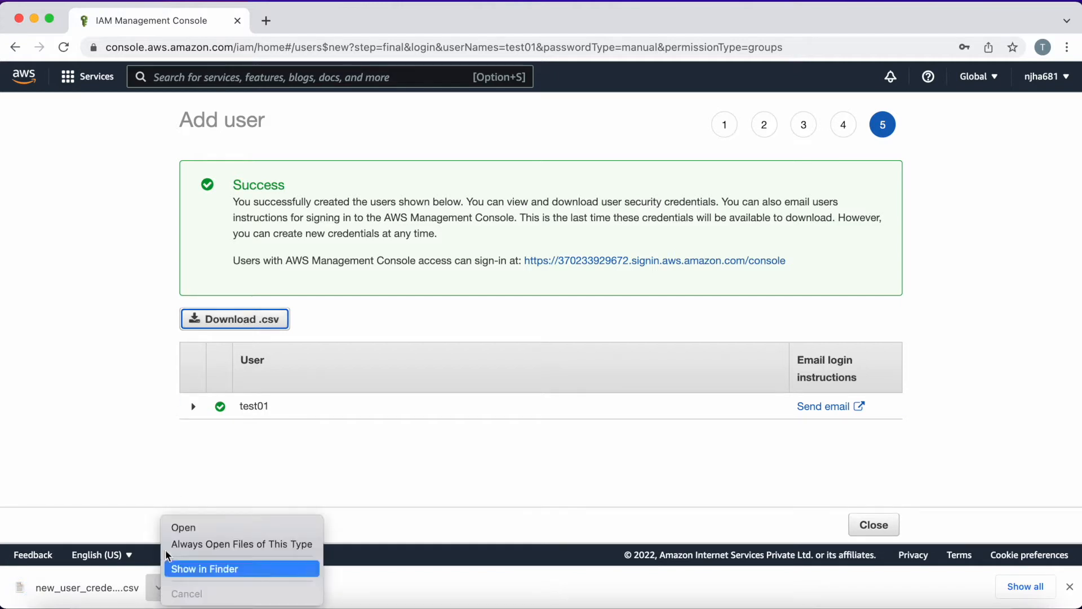
left_click(182, 527)
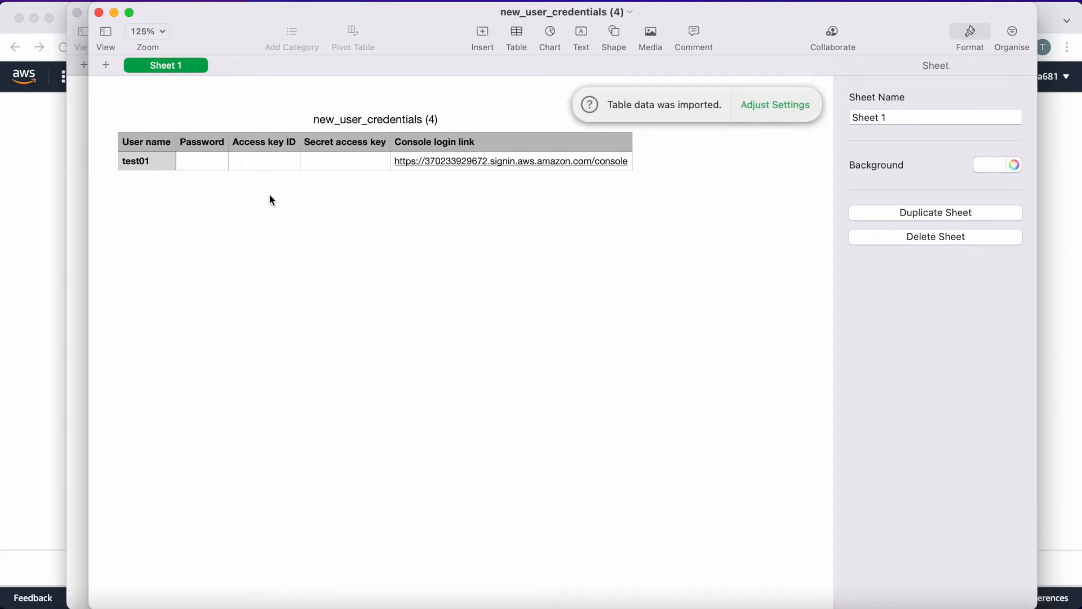
Step: Switch back to the browser and open the console sign-in link for IAM users in an incognito window
left_click(24, 301)
right_click(705, 259)
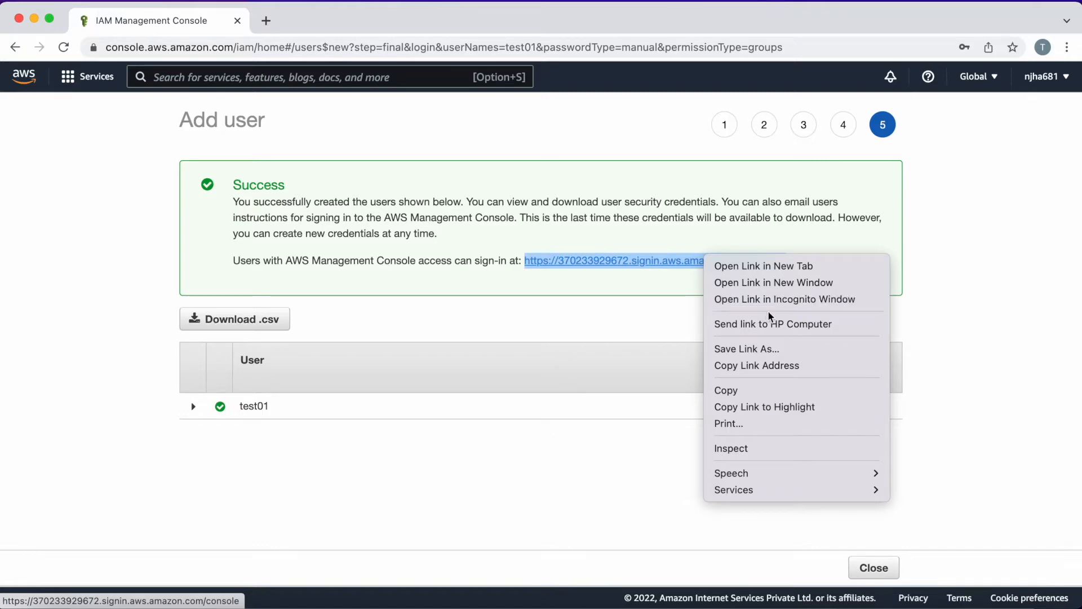
left_click(778, 300)
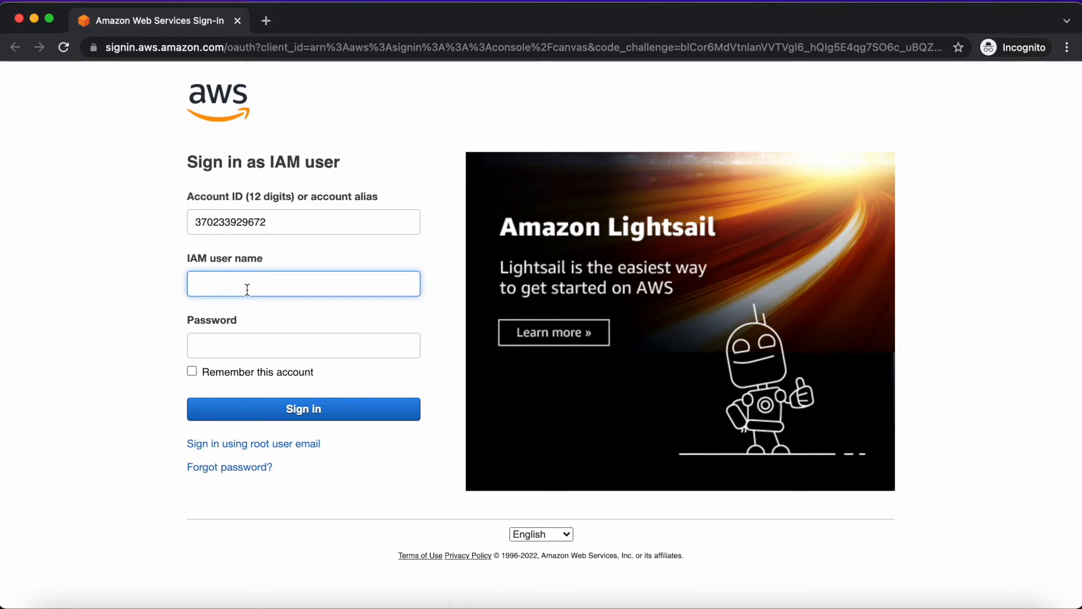
Step: Sign in as IAM user test01 with the account password and dismiss the new Console Home offer and the service menu tip
type("test01")
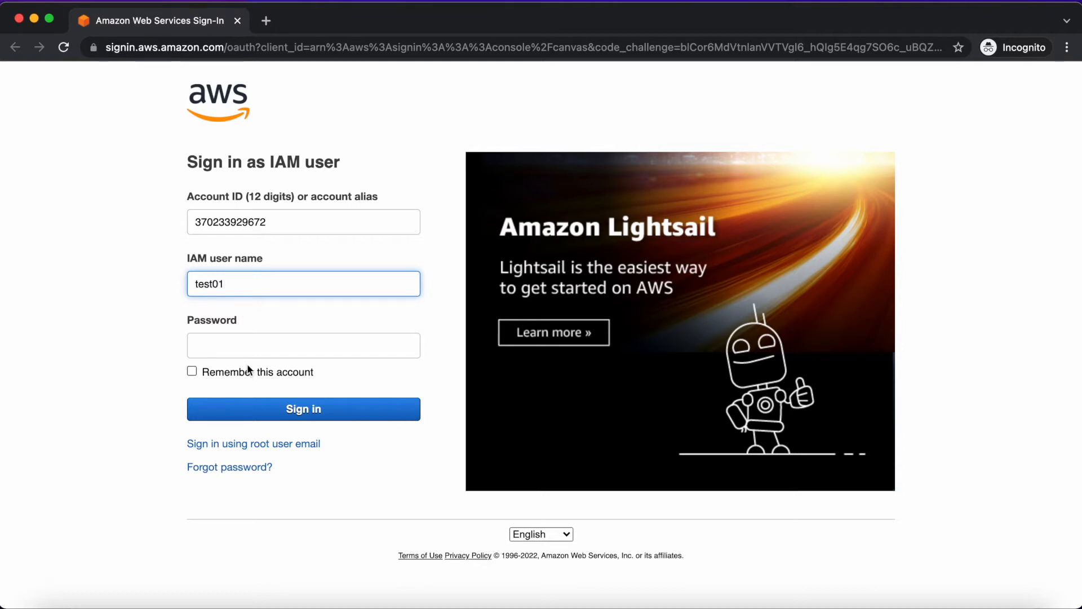
left_click(248, 354)
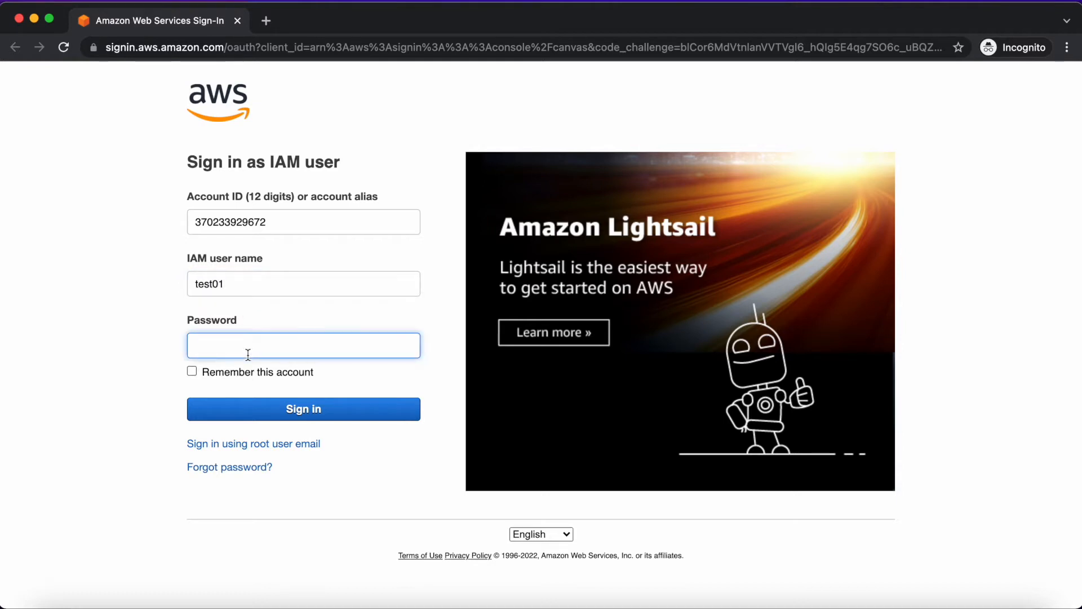
type("••••••••")
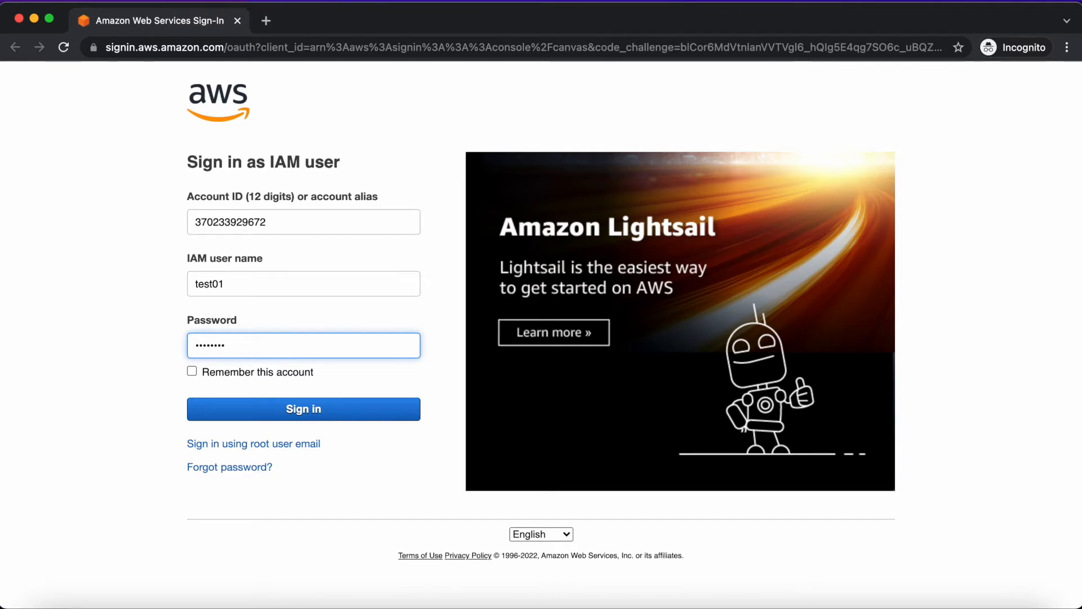
left_click(299, 411)
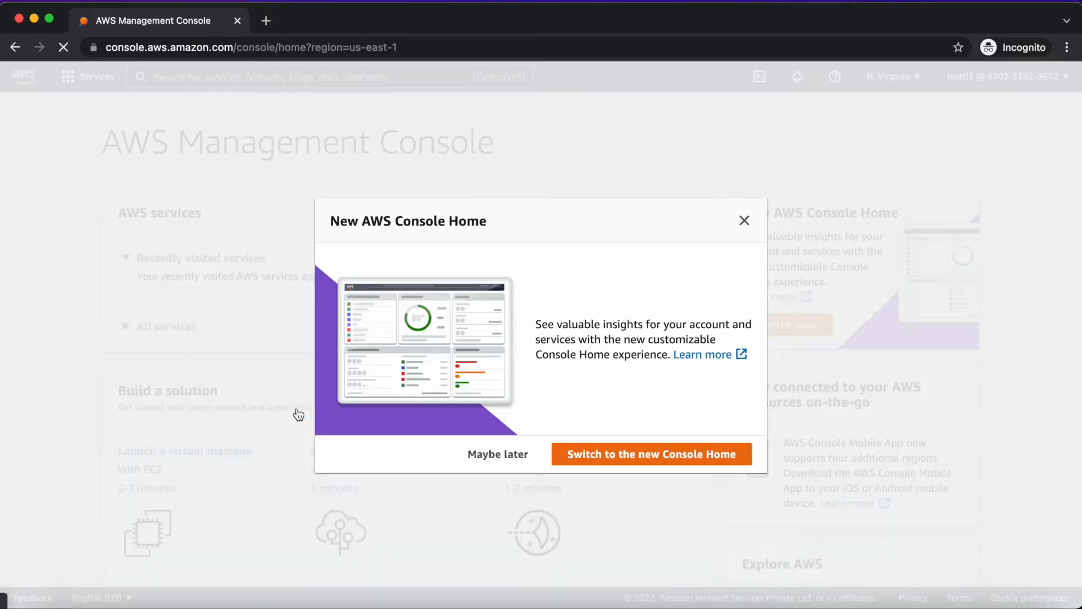
left_click(747, 221)
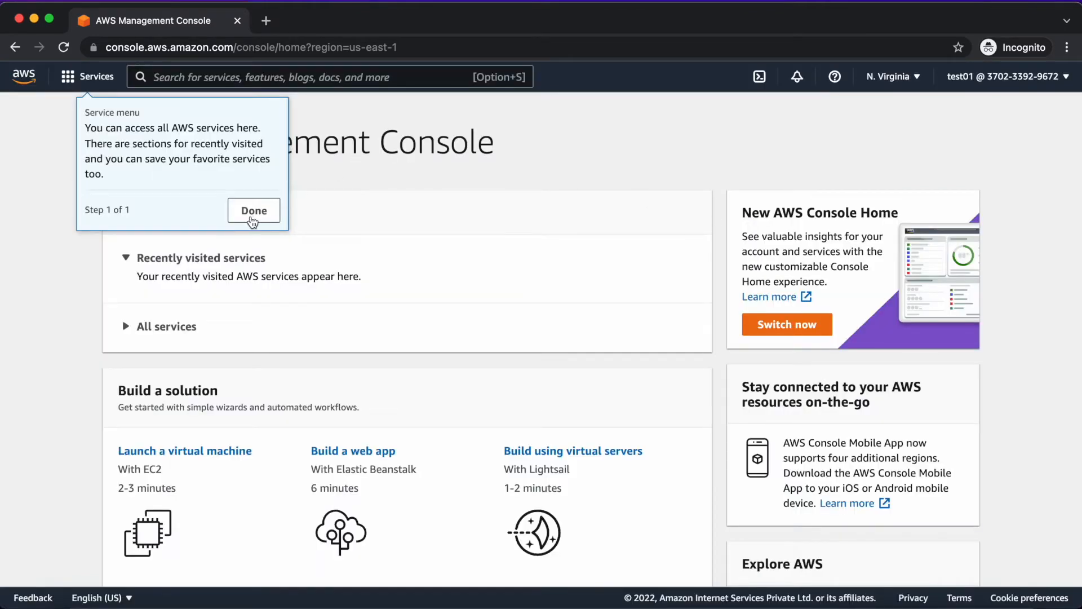
left_click(260, 212)
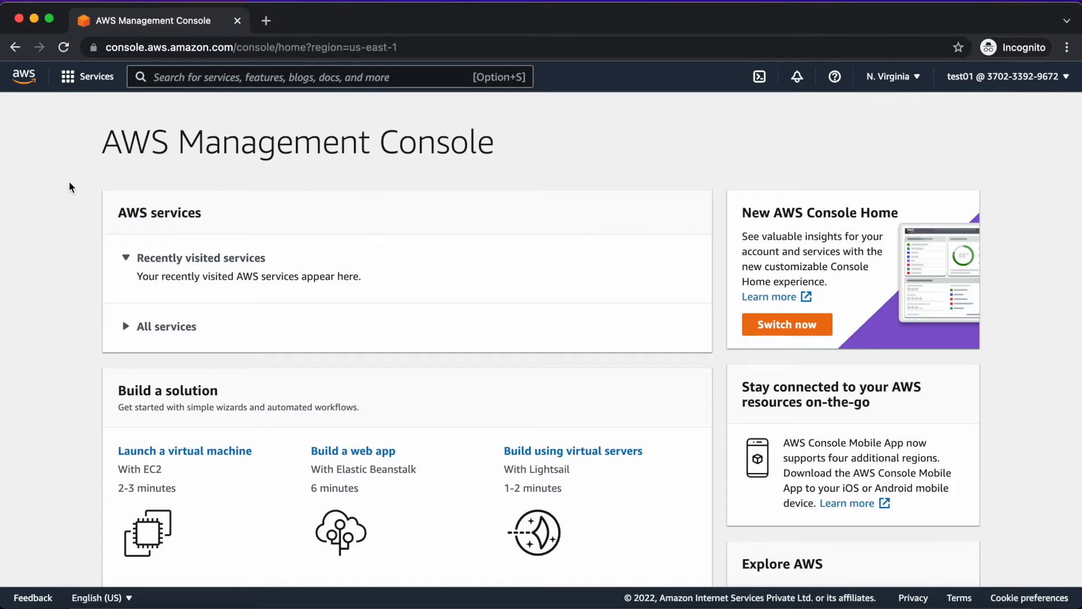
Step: Open the EC2 service as test01 and check access to its dashboard resources and the list of running instances
left_click(242, 78)
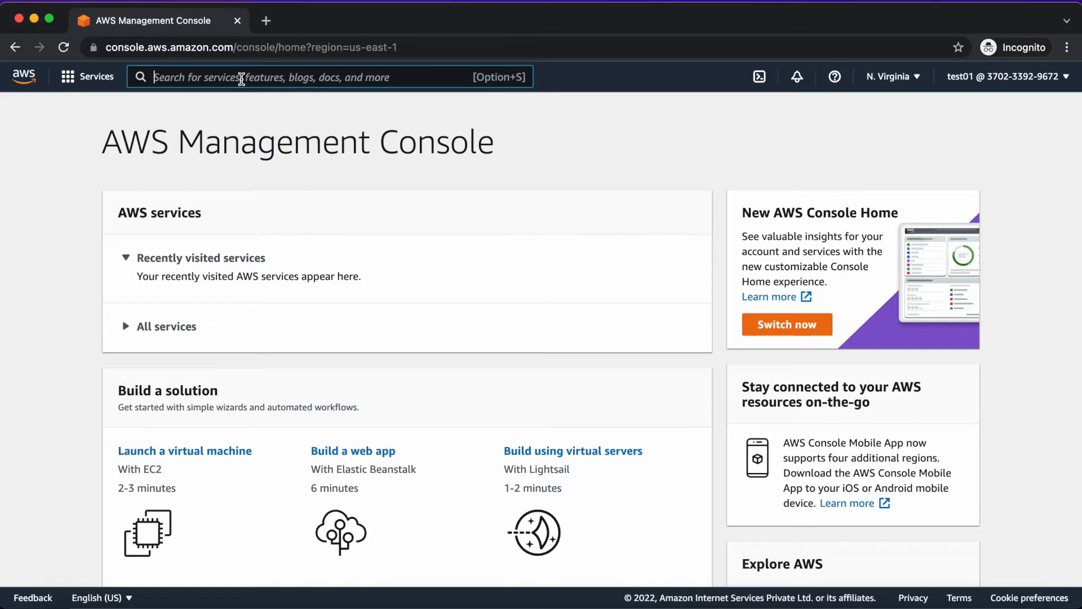
type("ec2")
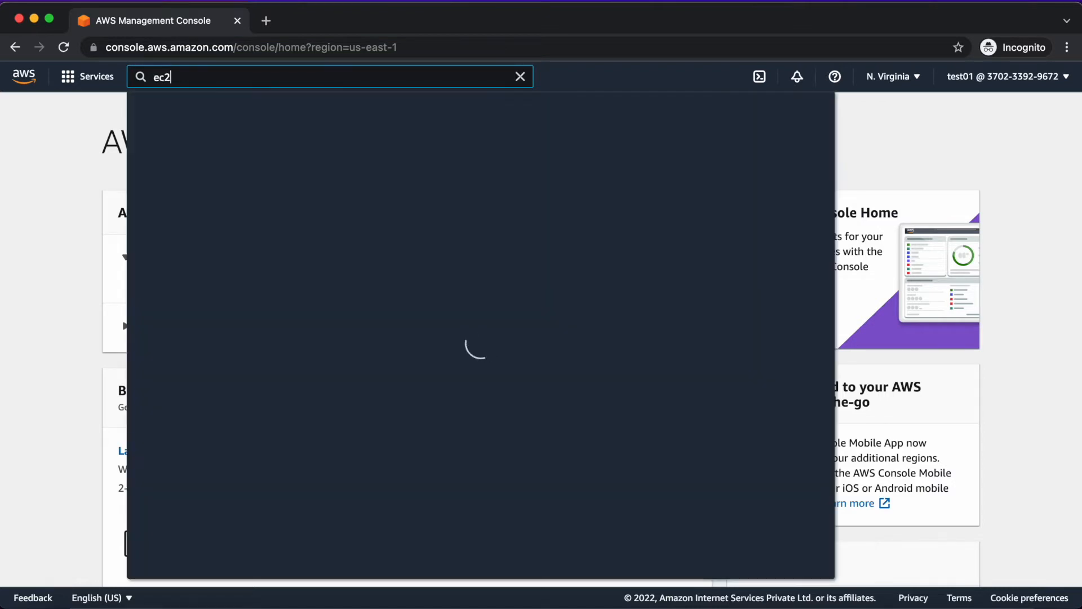
left_click(372, 195)
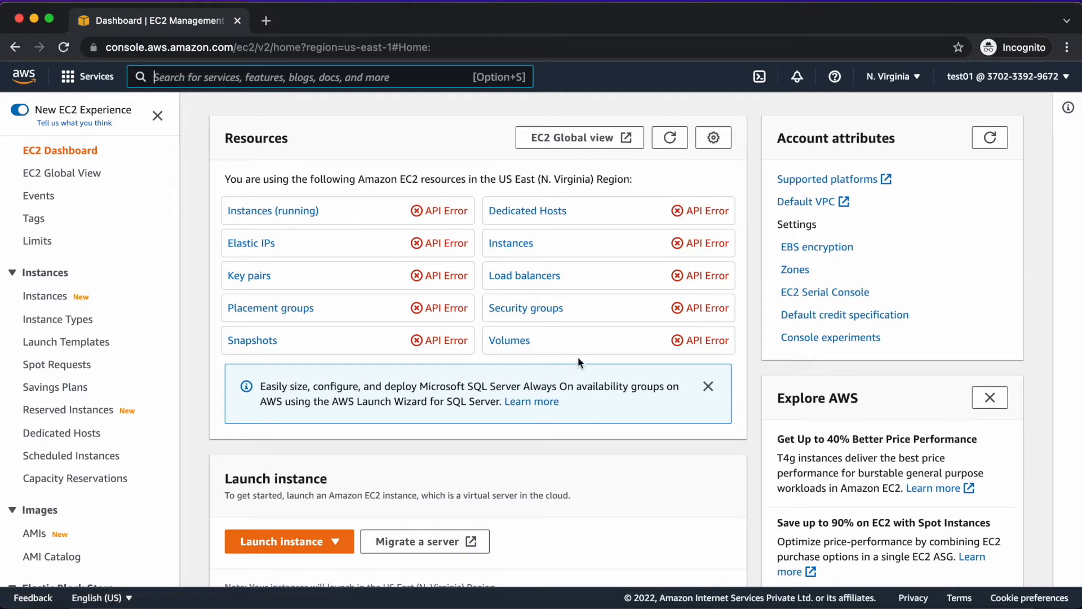
scroll(578, 360, "down", 3)
scroll(578, 361, "up", 3)
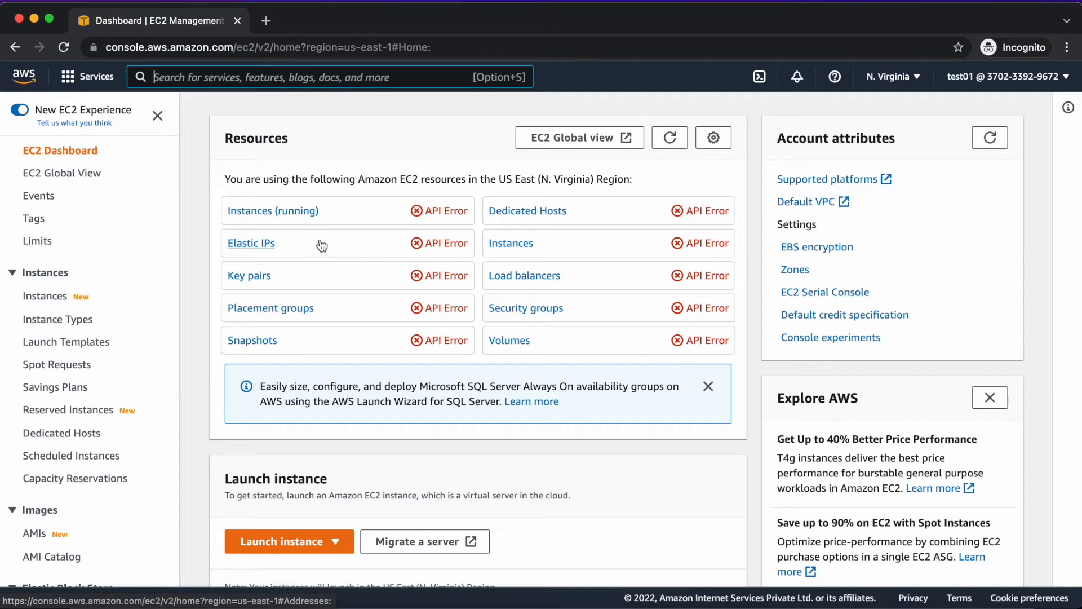
left_click(300, 217)
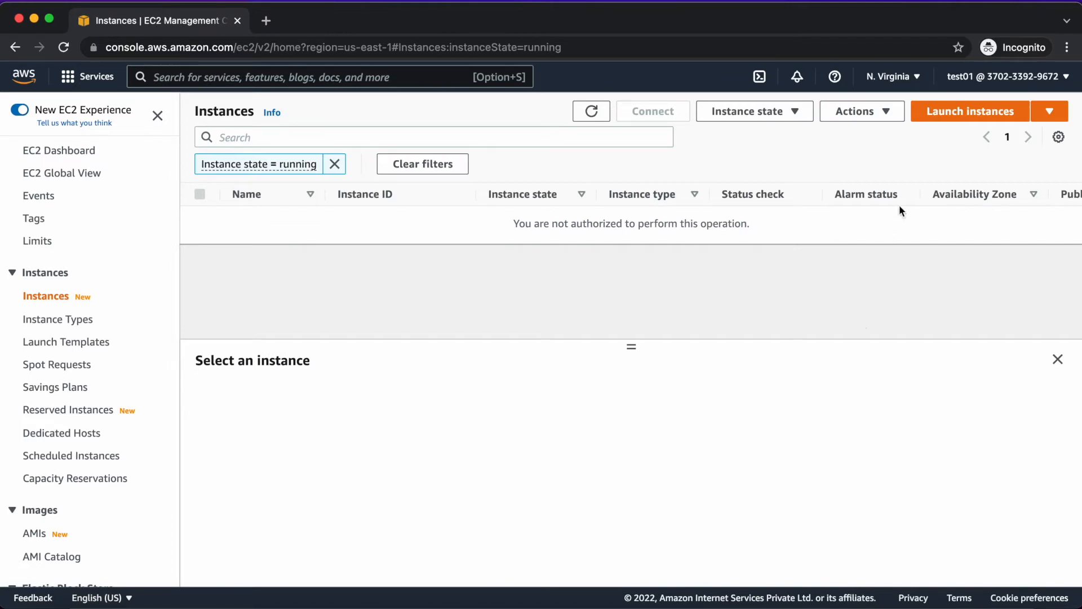
Step: Try to launch an instance using the 64-bit (x86) Amazon Linux 2 AMI (HVM) - Kernel 5.10, SSD Volume Type
left_click(970, 113)
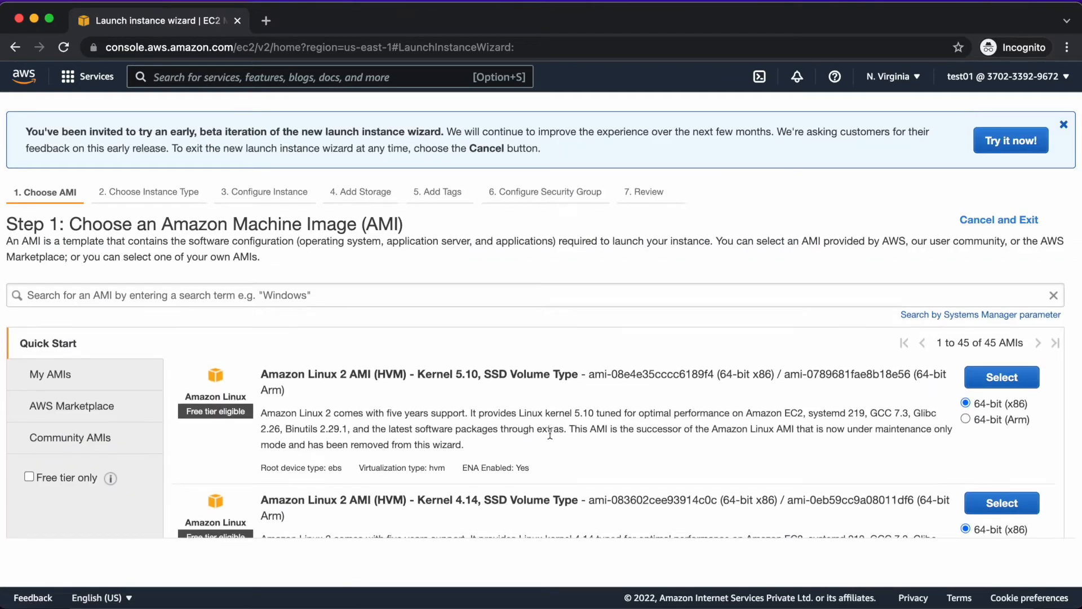
scroll(720, 313, "down", 1)
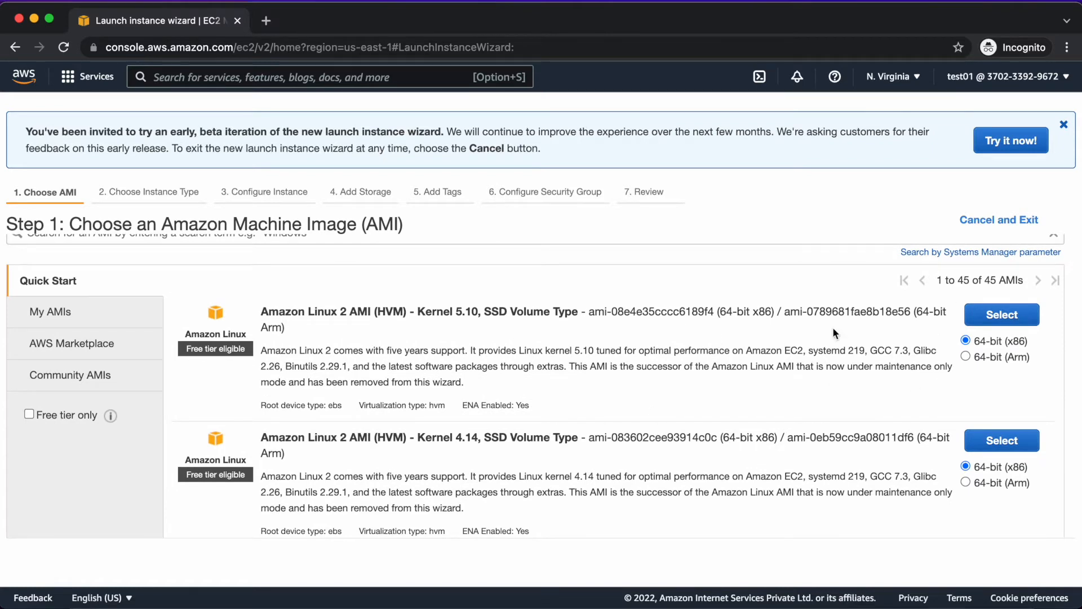
left_click(992, 317)
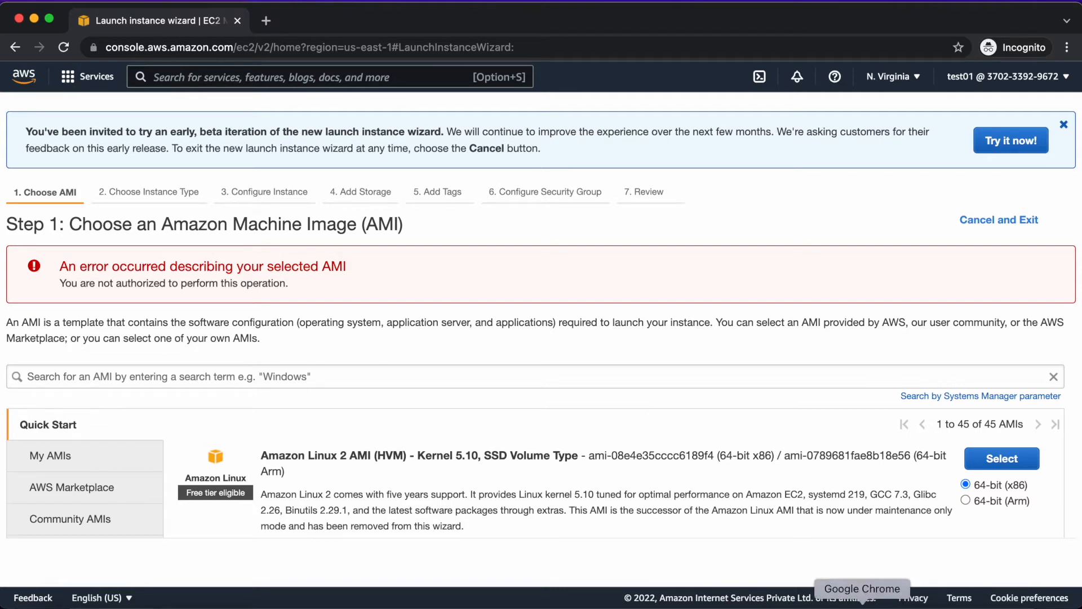
Step: Switch back to the IAM Management Console window, leave the finished user creation and open the list of policies
right_click(863, 603)
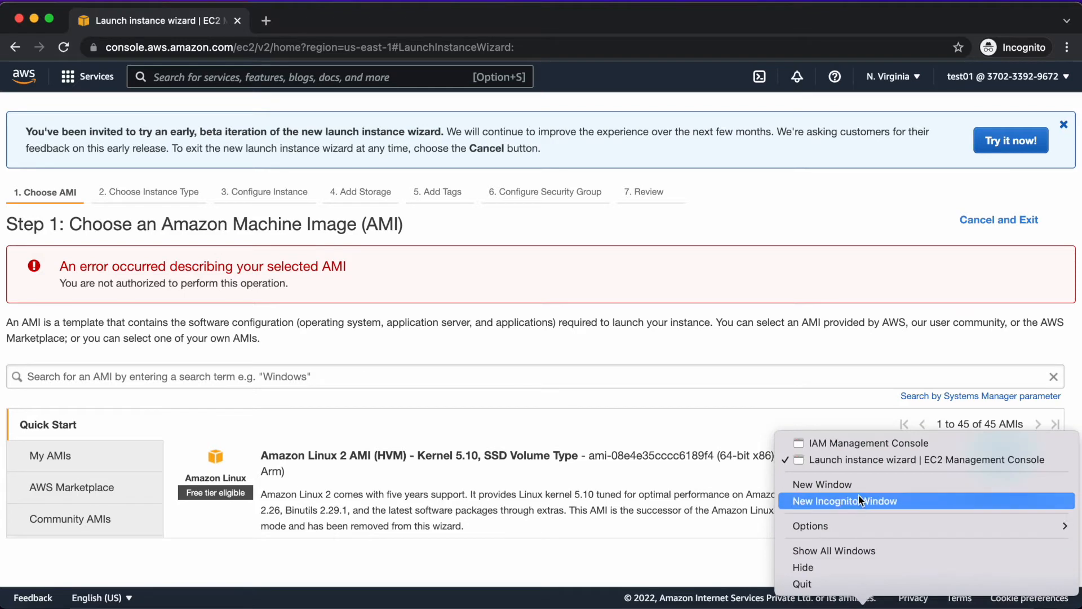
left_click(865, 438)
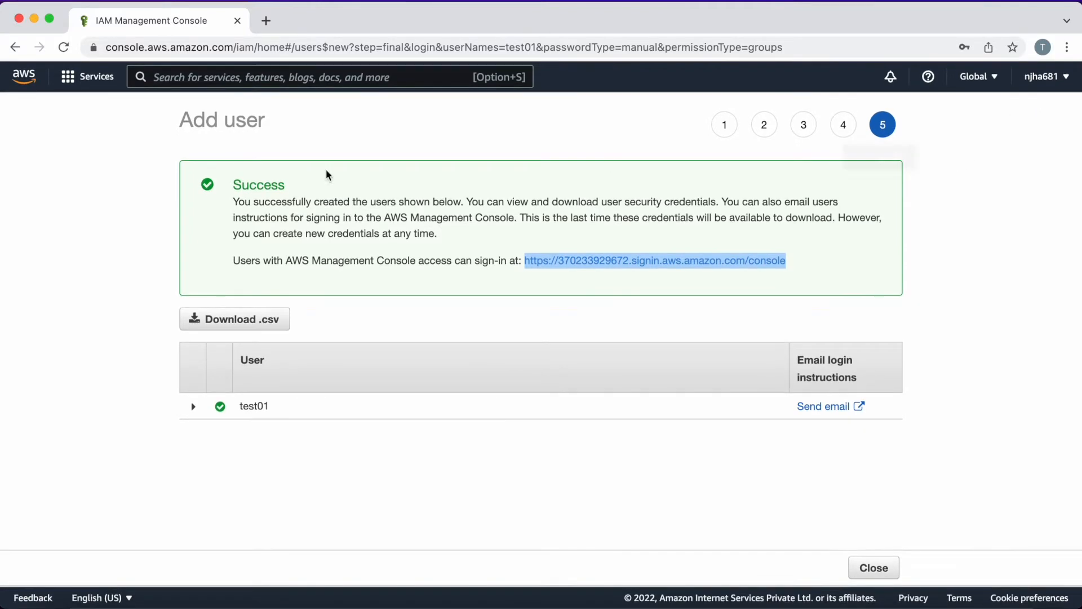
left_click(15, 48)
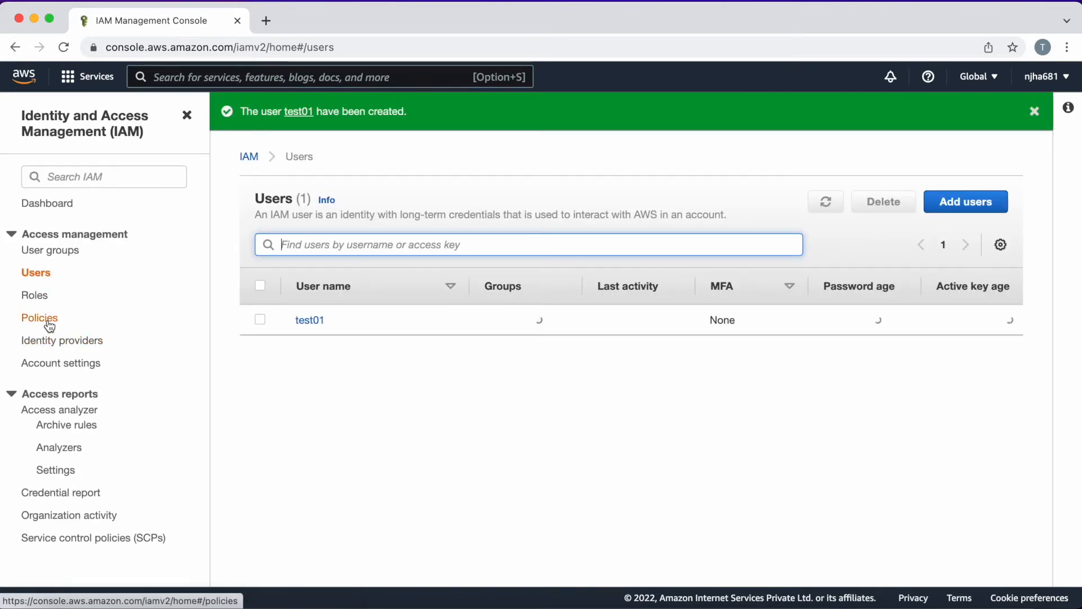
left_click(50, 326)
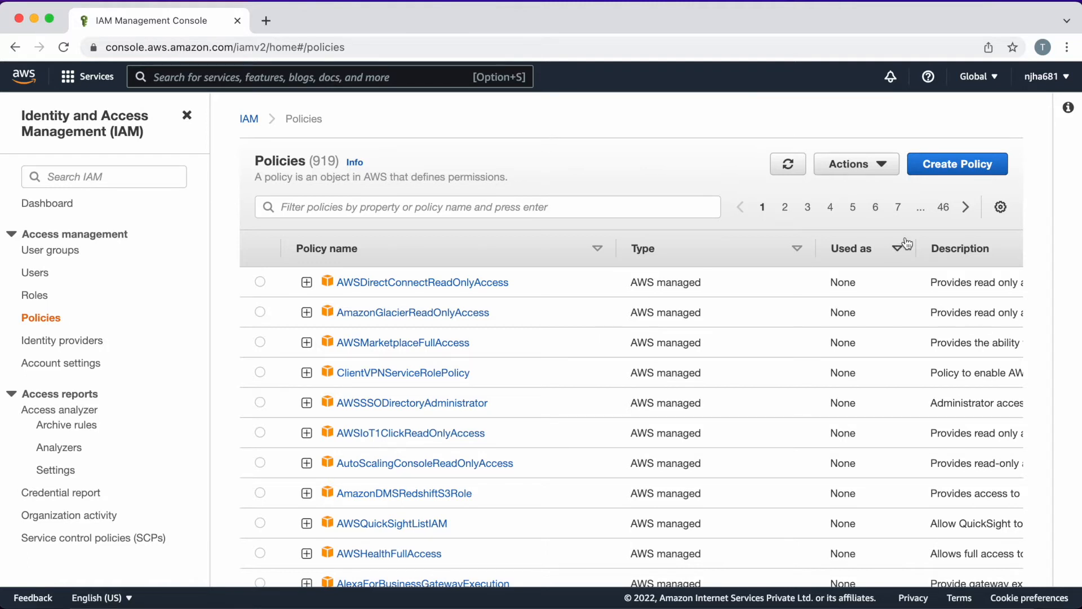
Step: Start creating a new policy in the visual editor and choose EC2 as its service
left_click(967, 172)
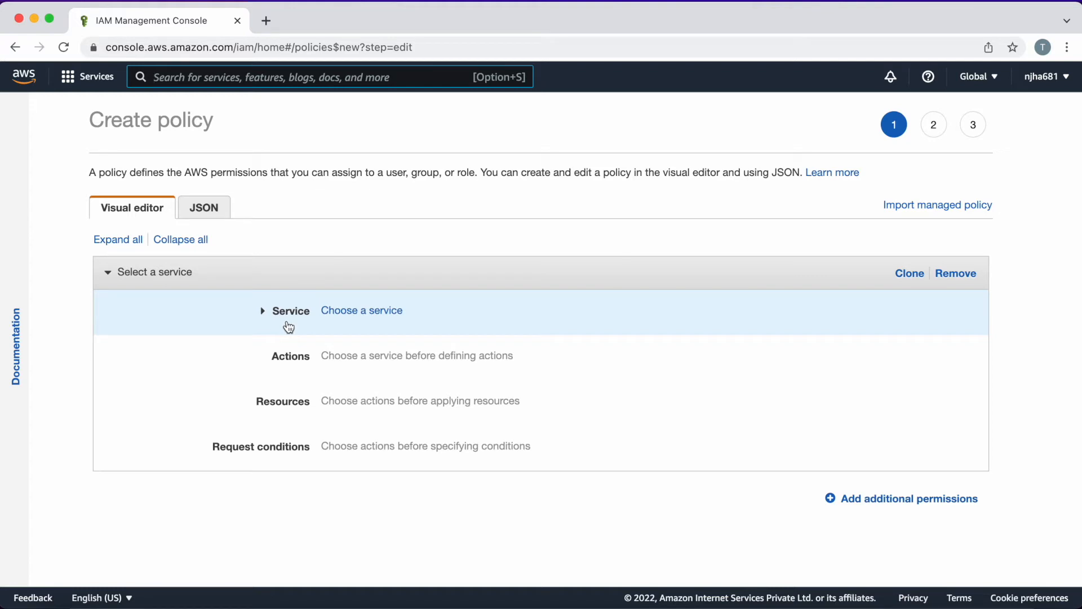
left_click(266, 311)
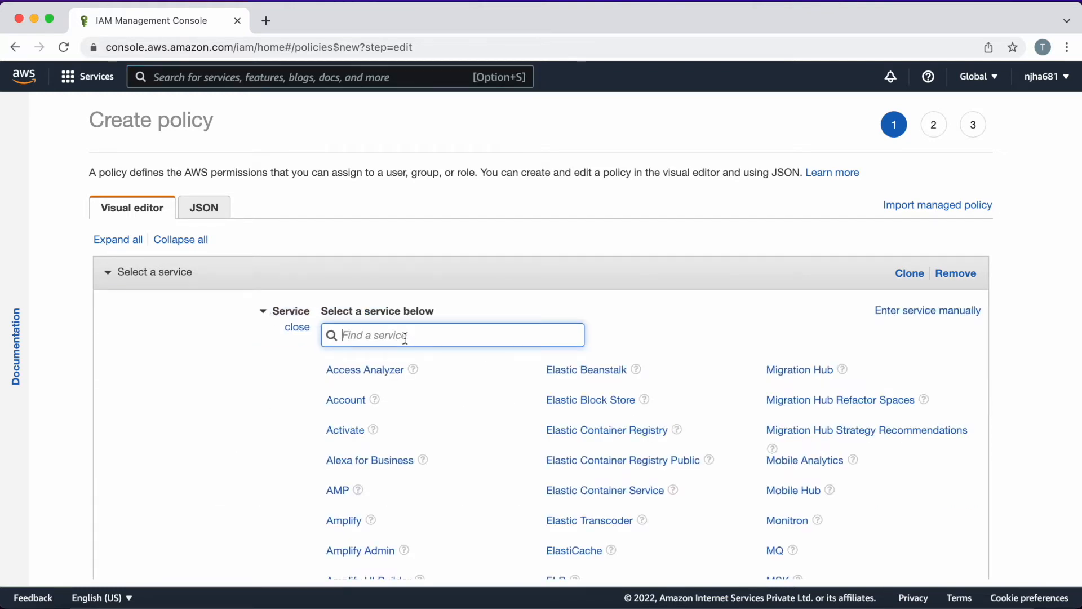
type("ec2")
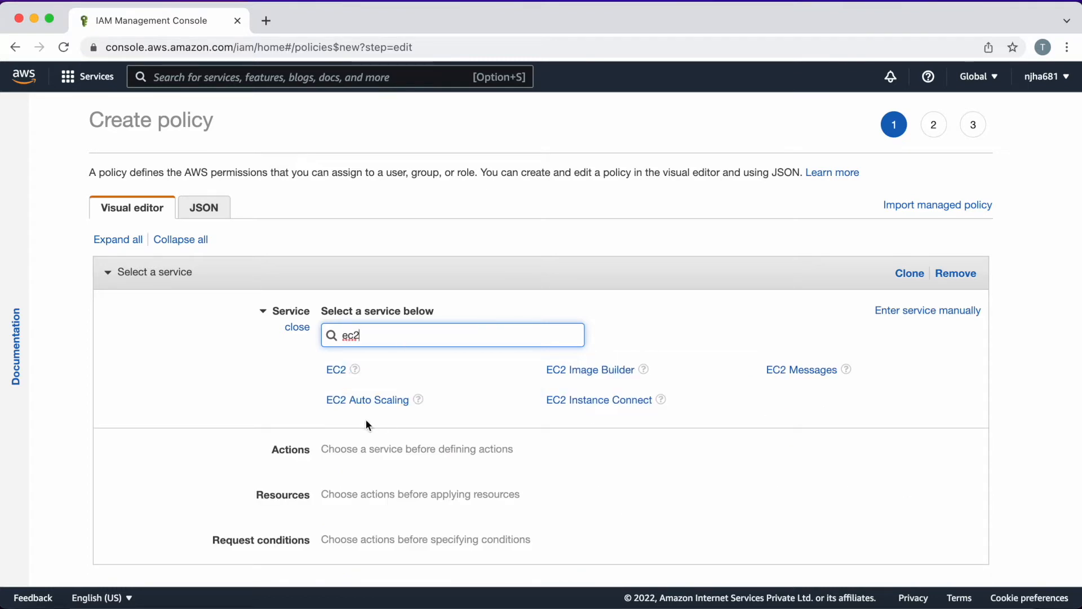
left_click(335, 372)
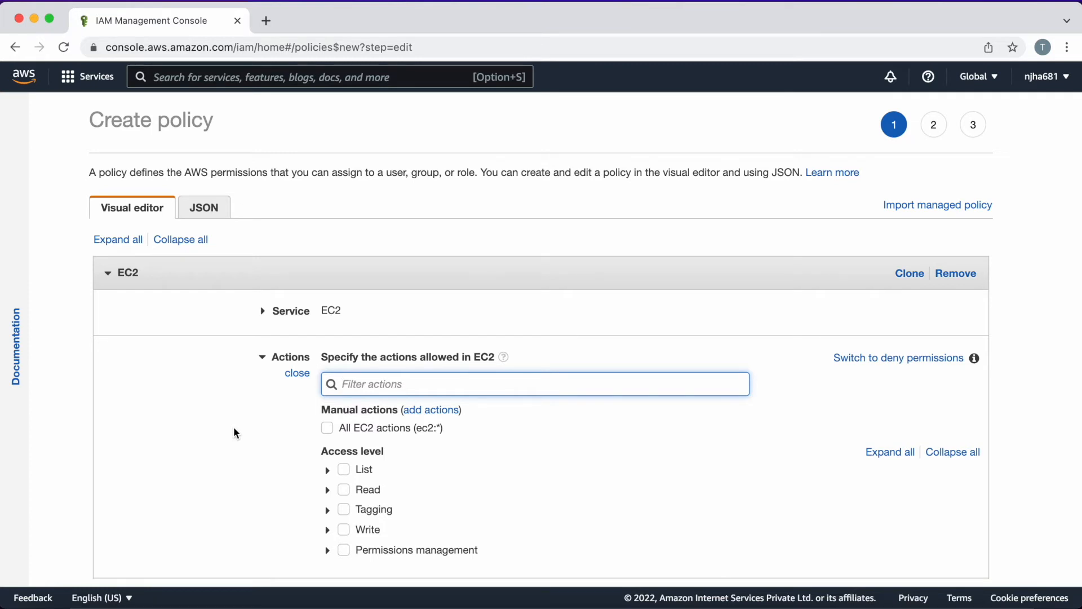
Step: Allow the whole Read access level for EC2 in the policy and apply it to all resources
scroll(234, 427, "down", 3)
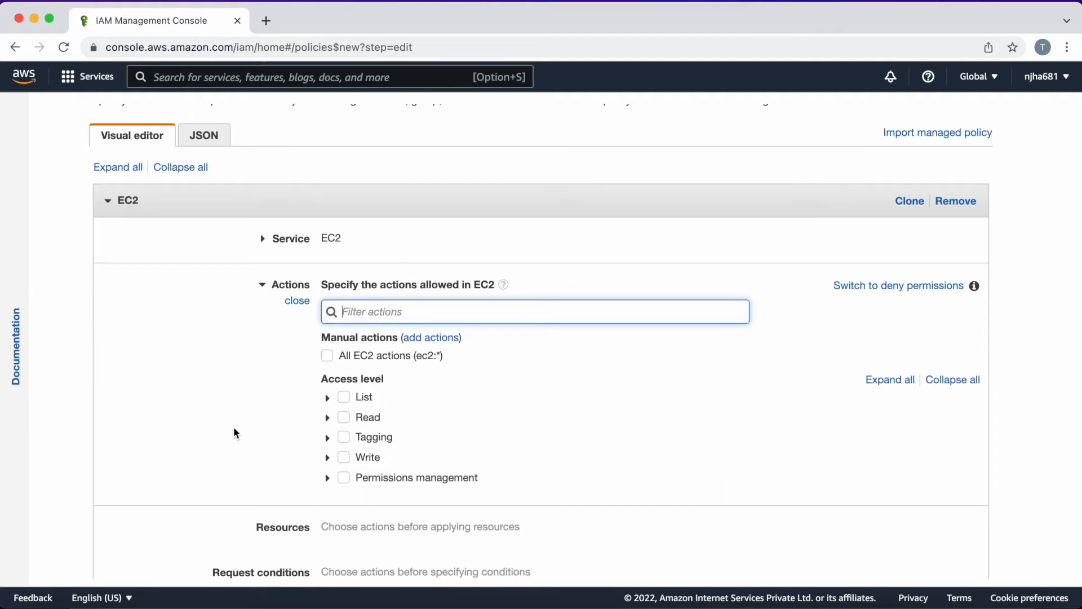
left_click(345, 417)
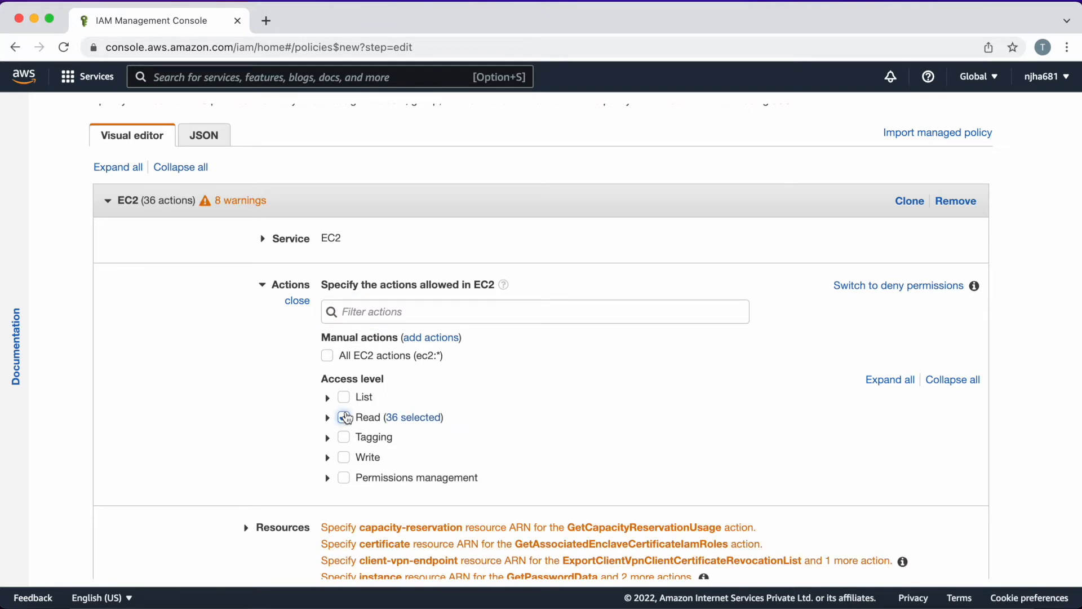
scroll(179, 416, "down", 1)
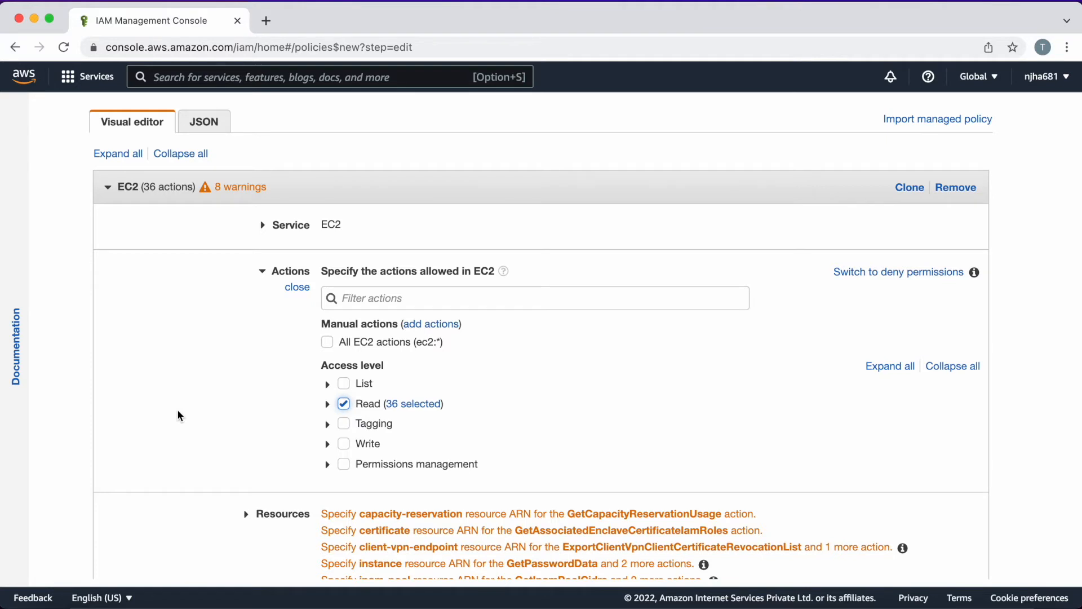
scroll(179, 416, "down", 4)
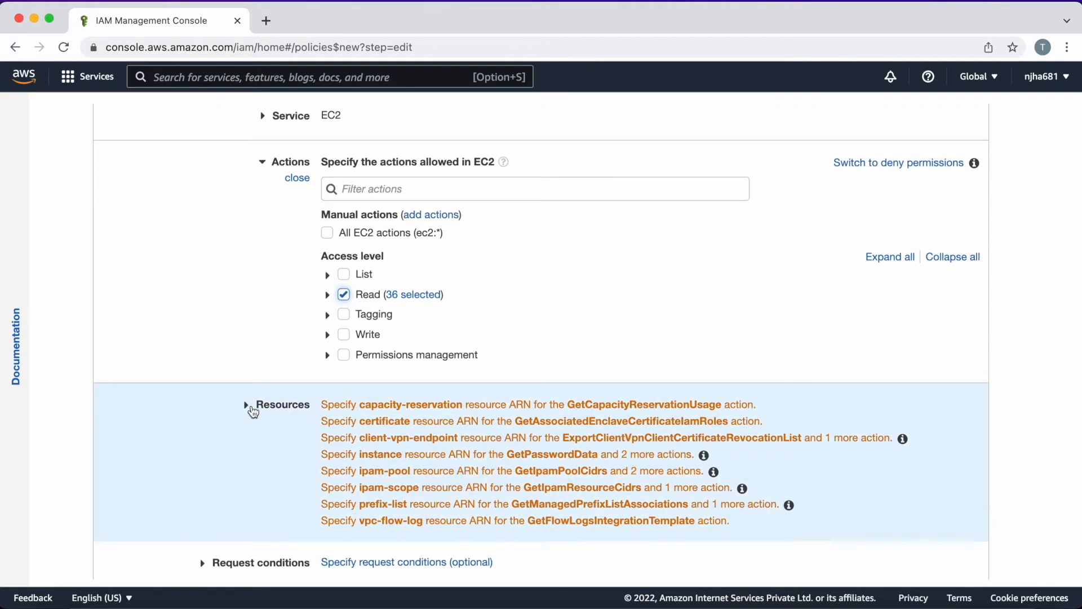
left_click(246, 408)
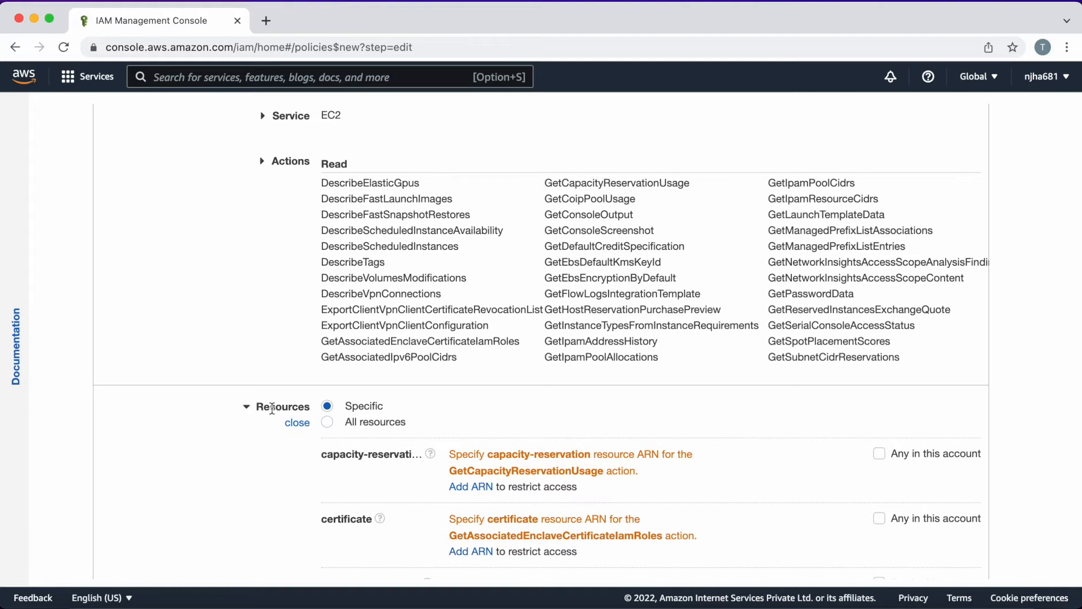
left_click(329, 423)
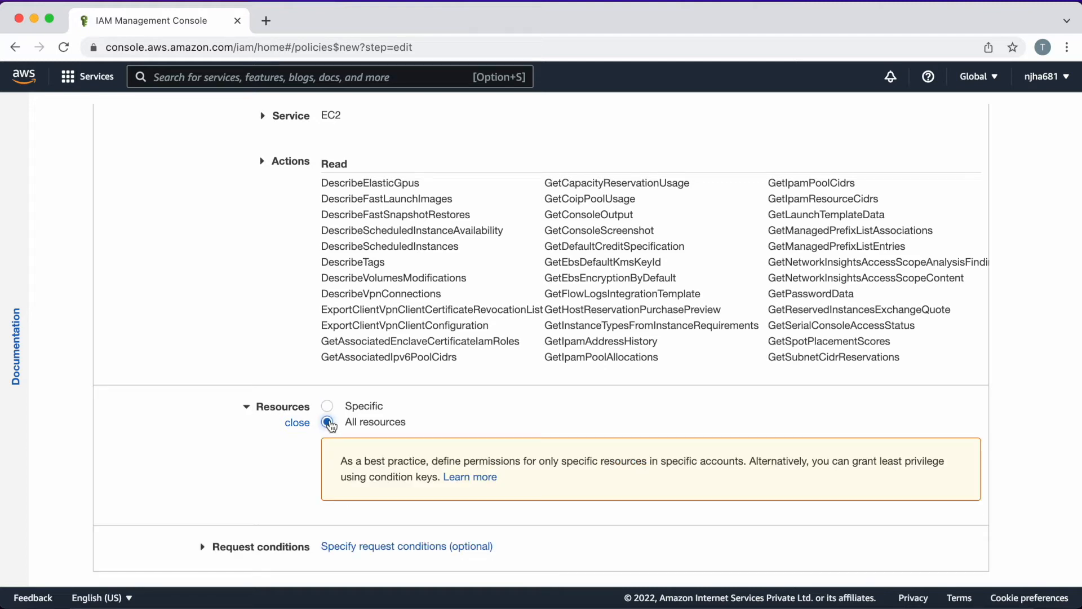
Step: Expand the policy's request conditions, leave MFA required and Source IP unset, and continue to the tags
scroll(587, 471, "down", 3)
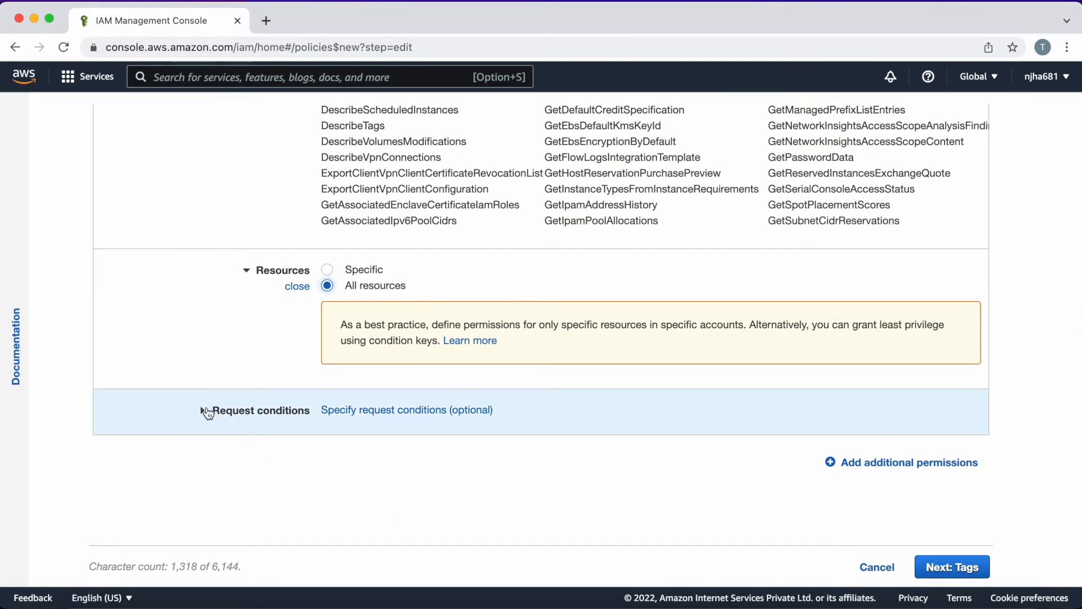
left_click(204, 410)
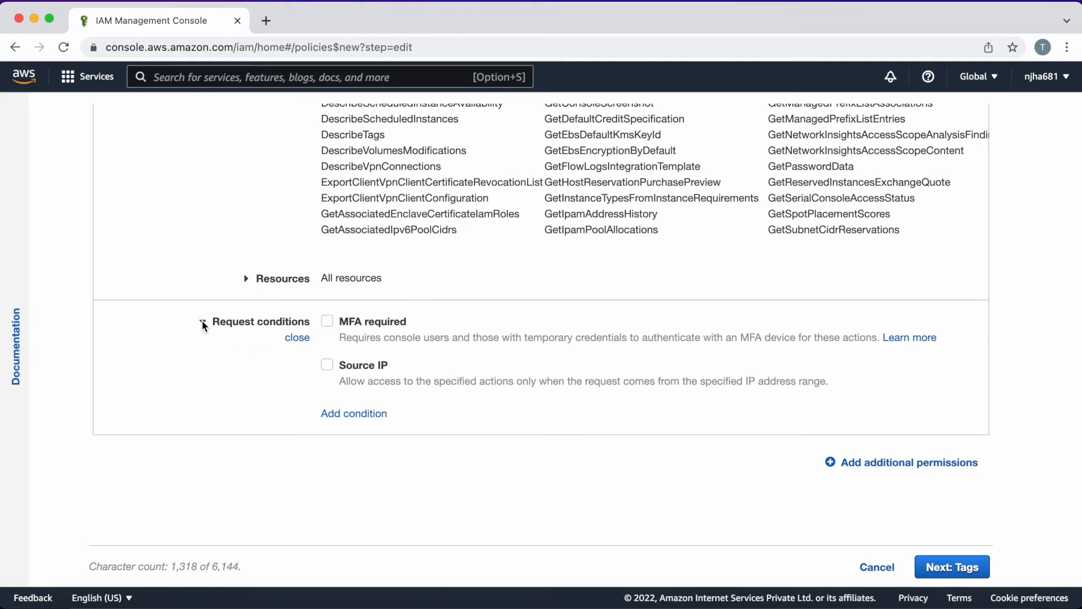
left_click(970, 568)
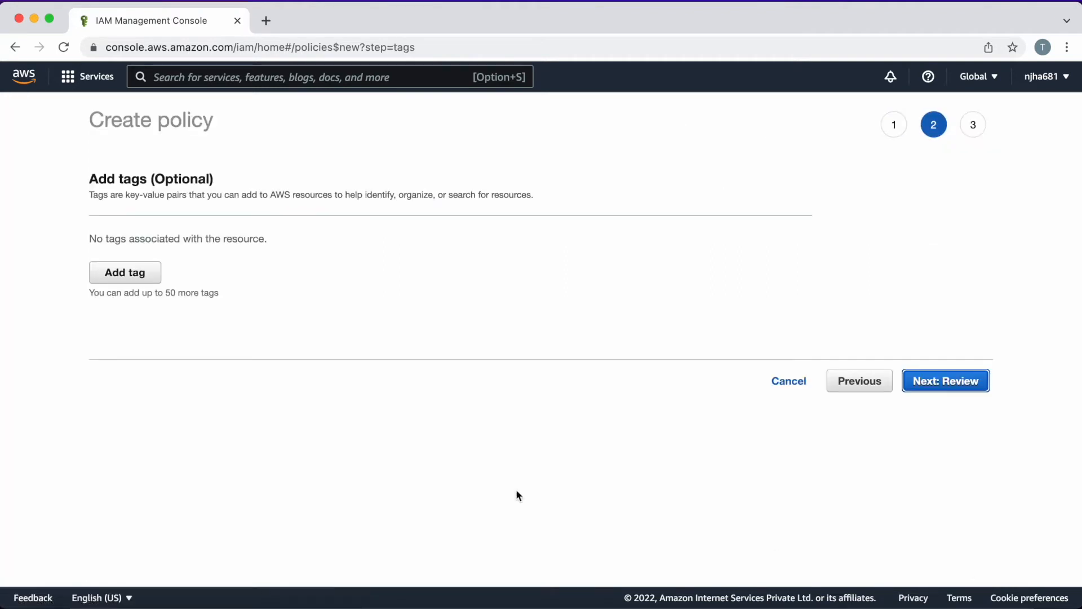
Step: Add a tag to the policy with key Name and value testuser_policy, and continue to the review
left_click(125, 272)
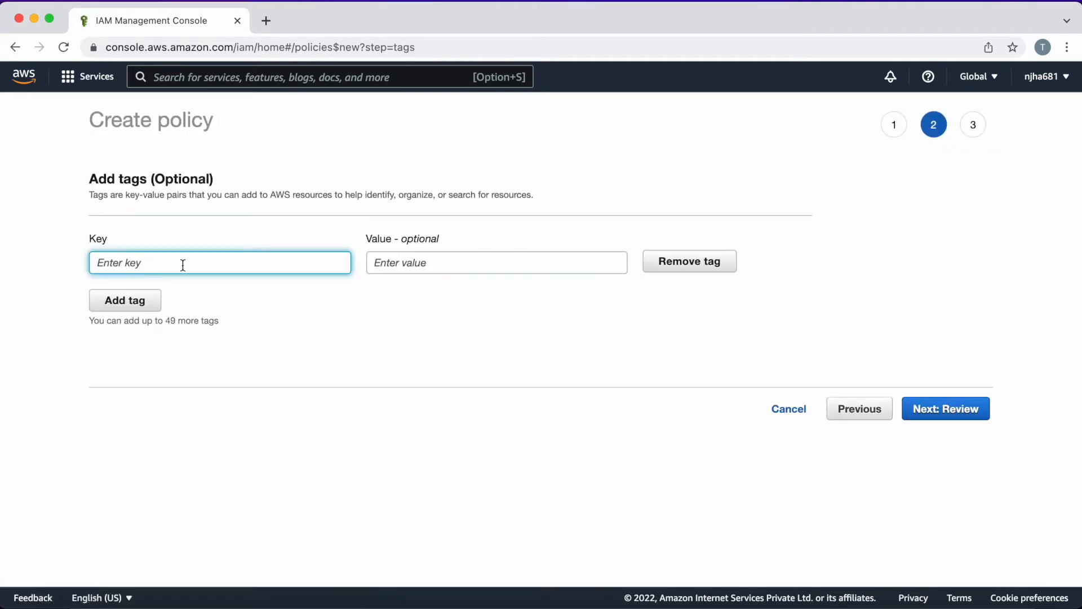
type("Name")
left_click(460, 264)
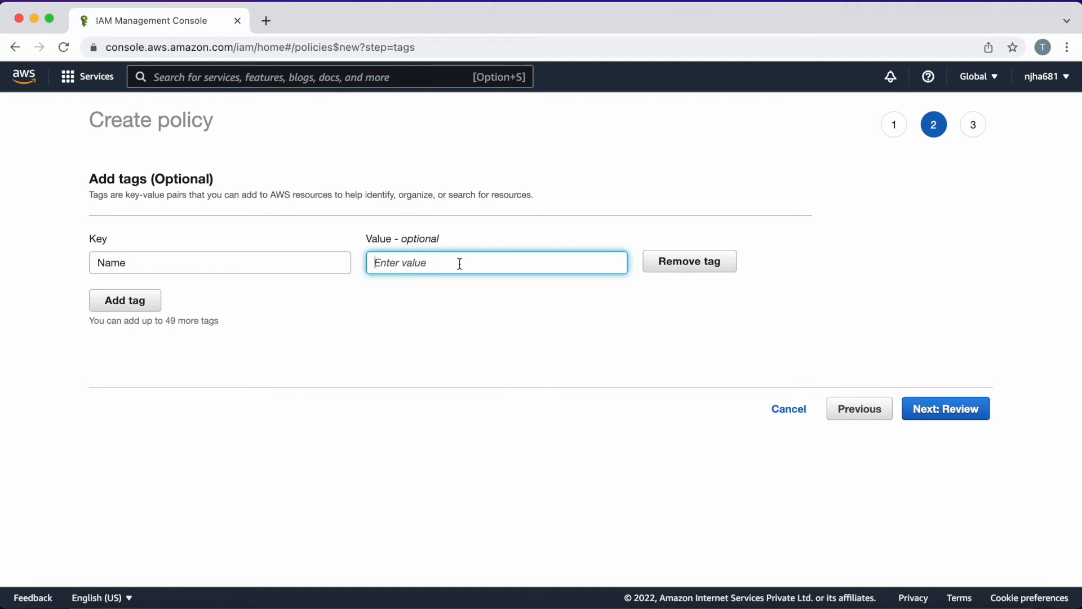
type("testuser_policy")
left_click(959, 409)
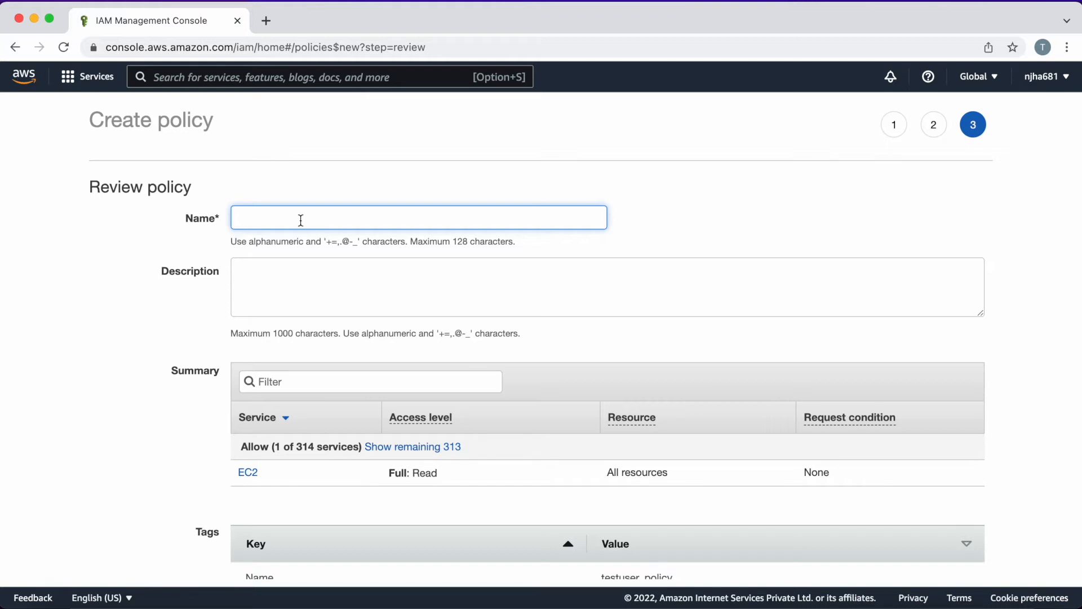
Step: Name the policy iamtest01, describe it as "for iam test user", and create it
type("iamtes")
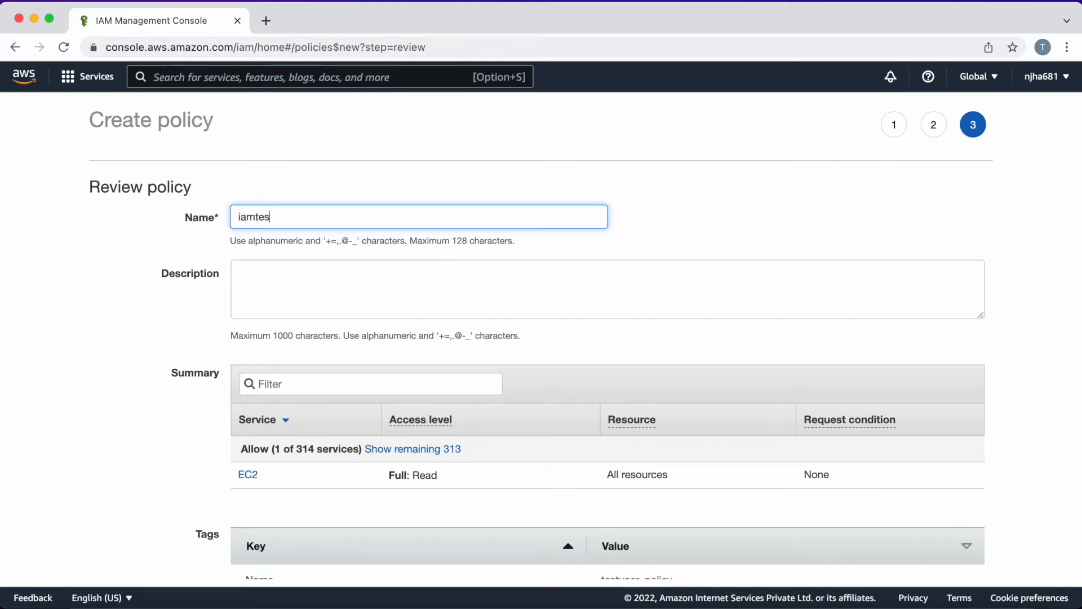
type("t01")
left_click(283, 292)
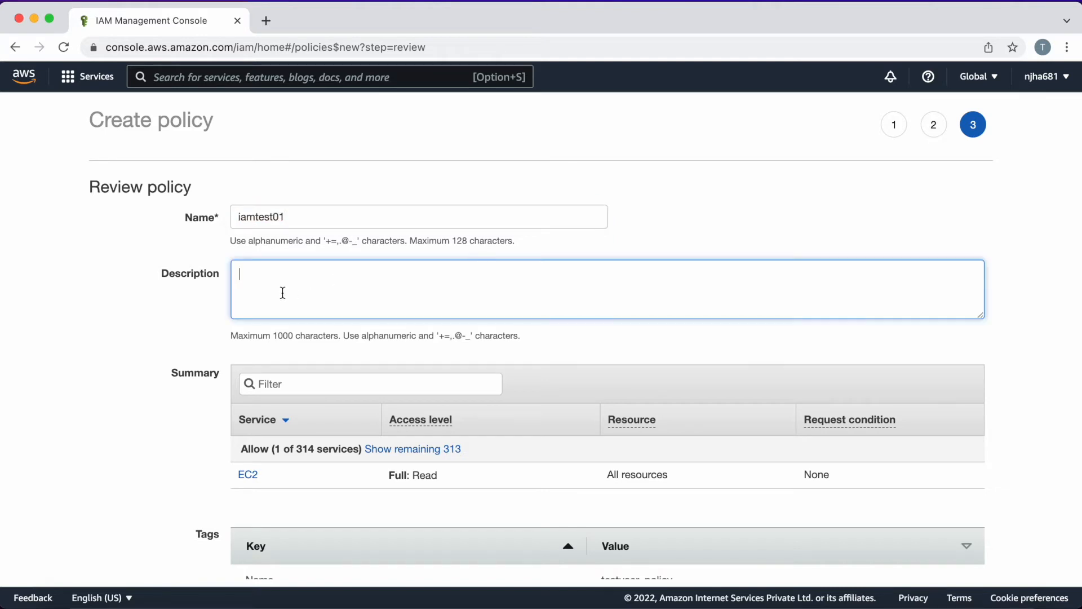
type("for iam test user")
scroll(201, 459, "down", 2)
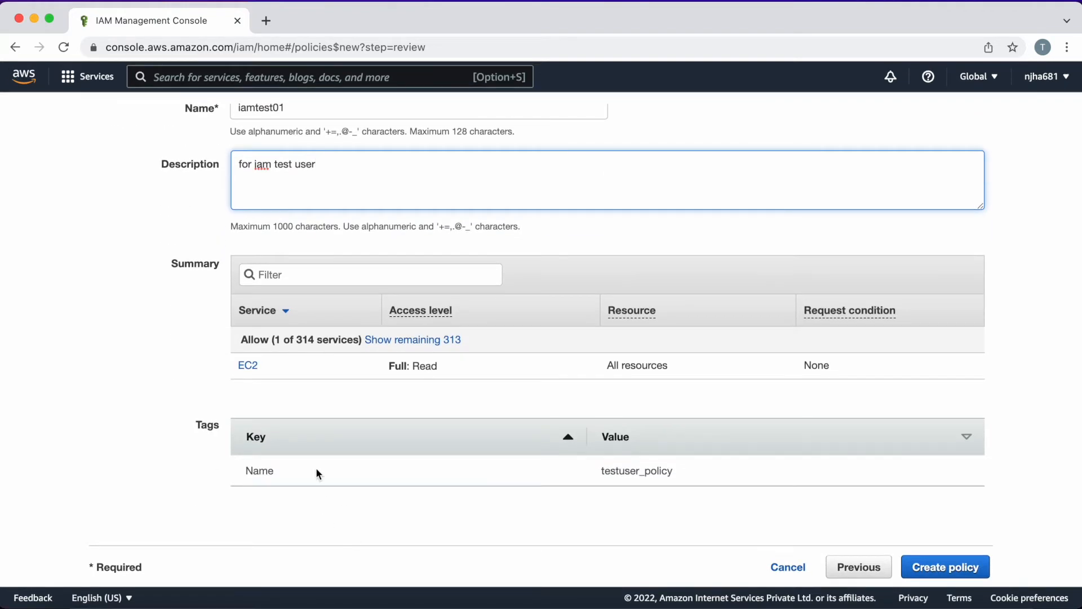
left_click(946, 576)
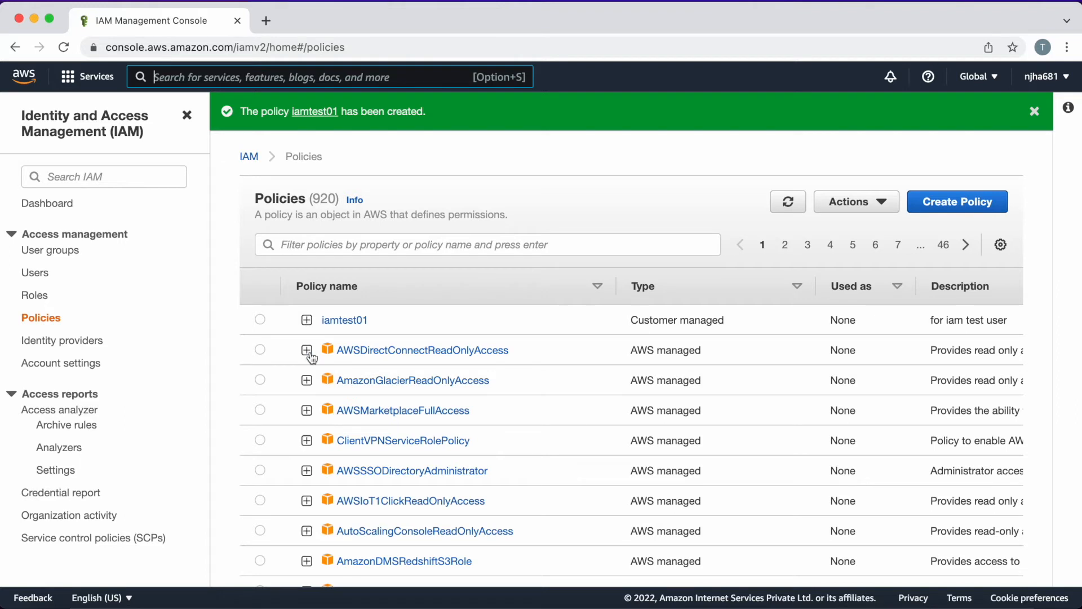
Step: Go to the IAM users list and open the permissions summary of user test01
left_click(37, 274)
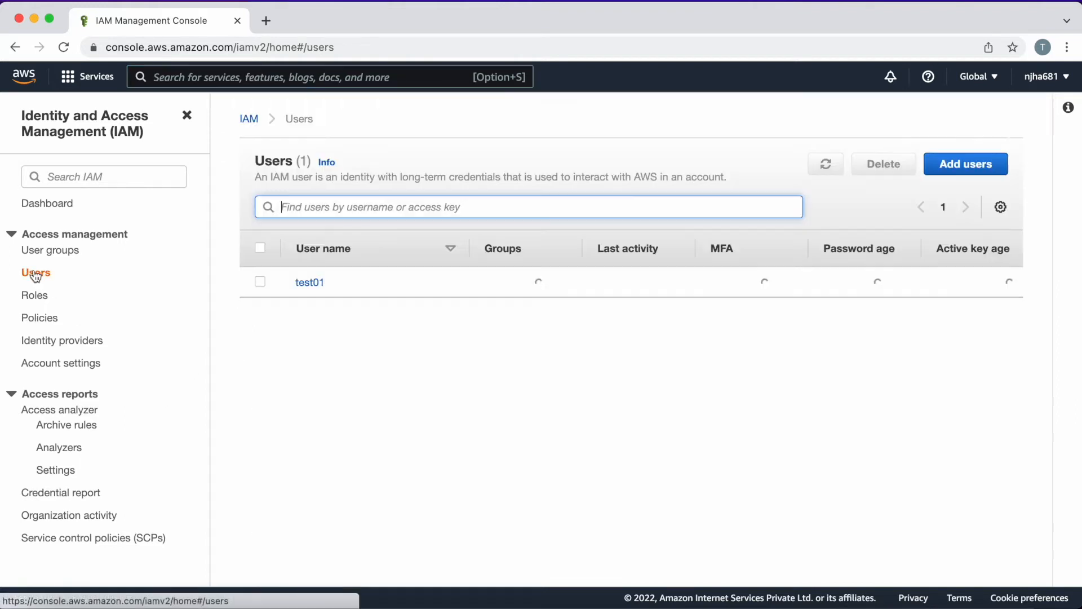
left_click(260, 281)
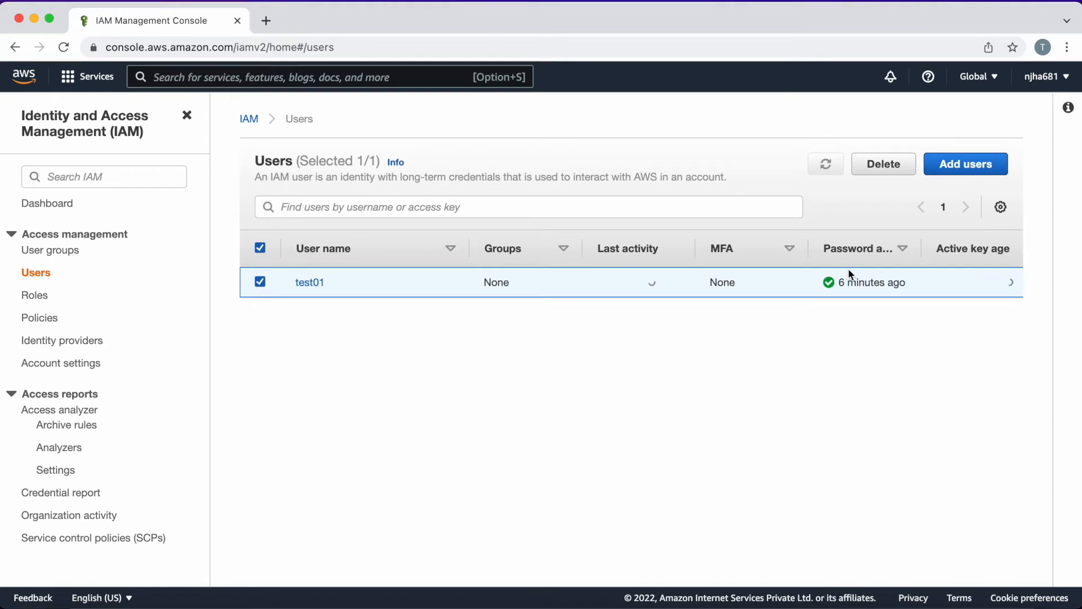
left_click(319, 288)
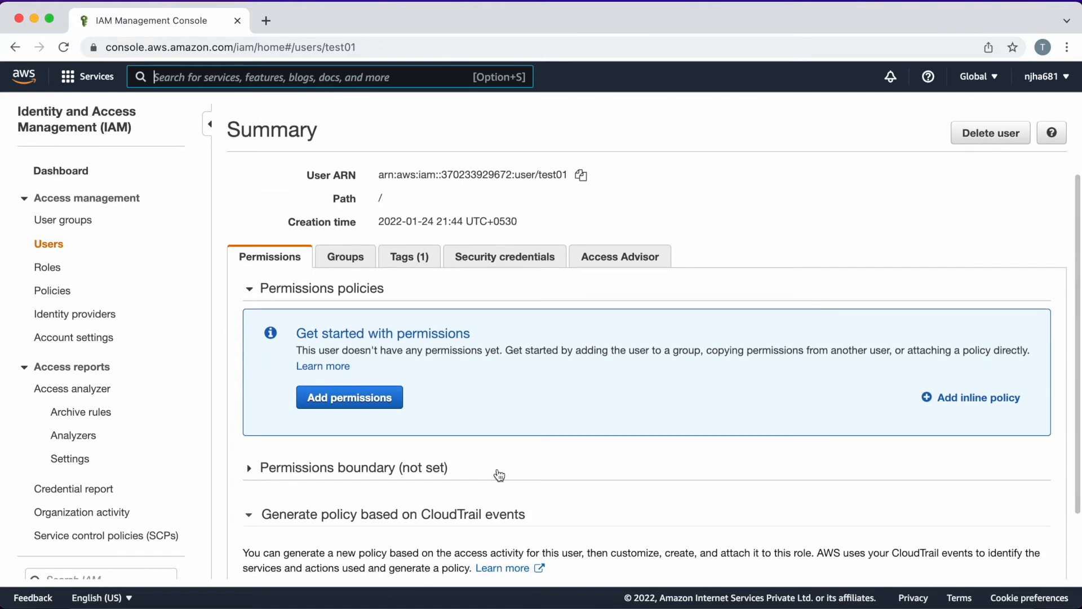
Step: Start adding permissions to user test01 by attaching existing policies directly, and search the policies for iamtest
left_click(365, 401)
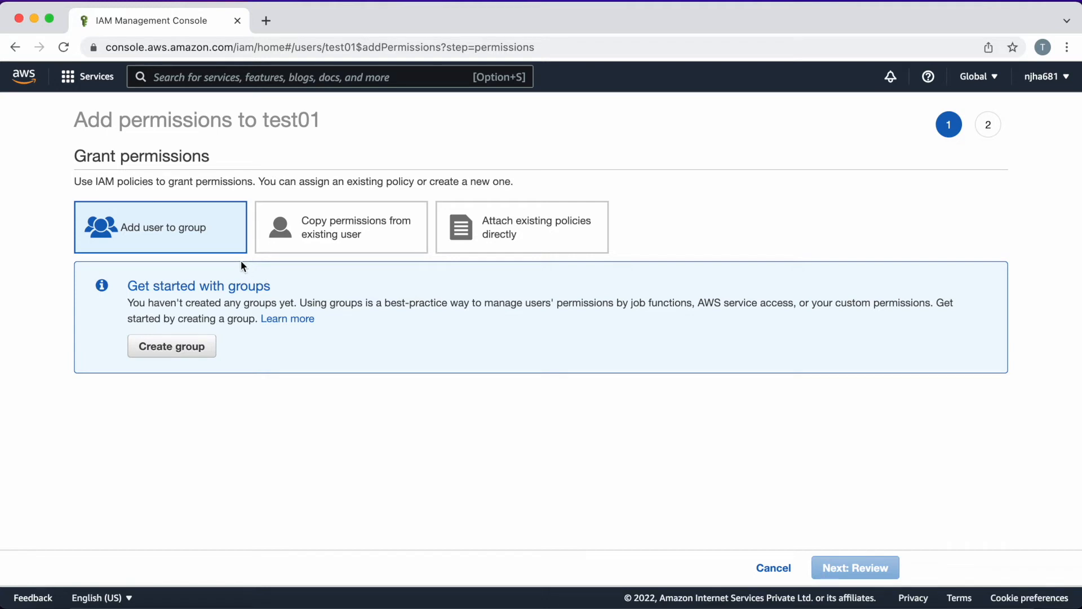
left_click(554, 242)
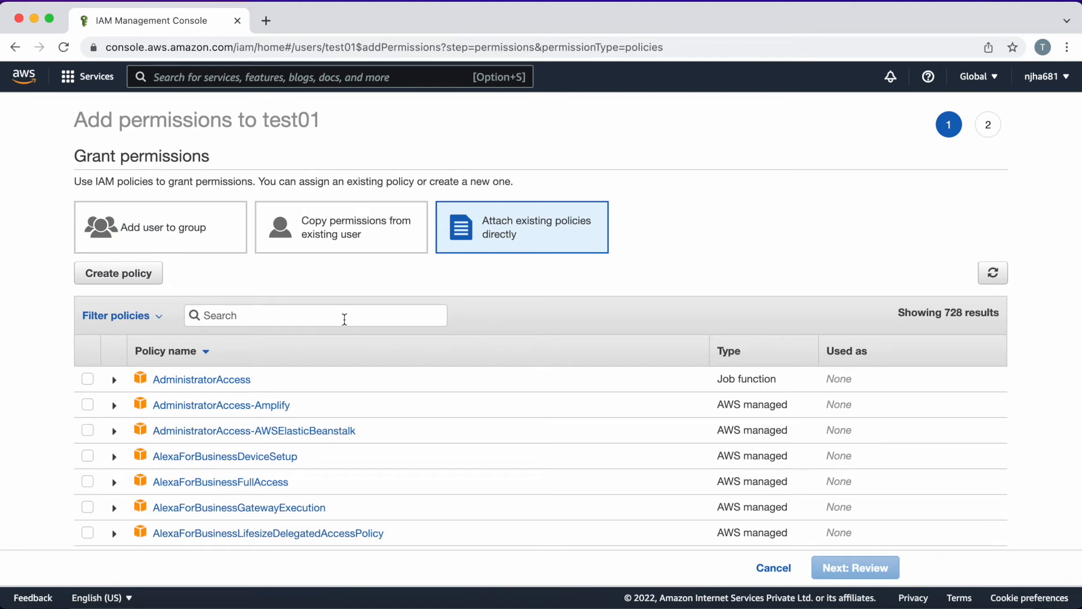
left_click(344, 319)
type("iamtest")
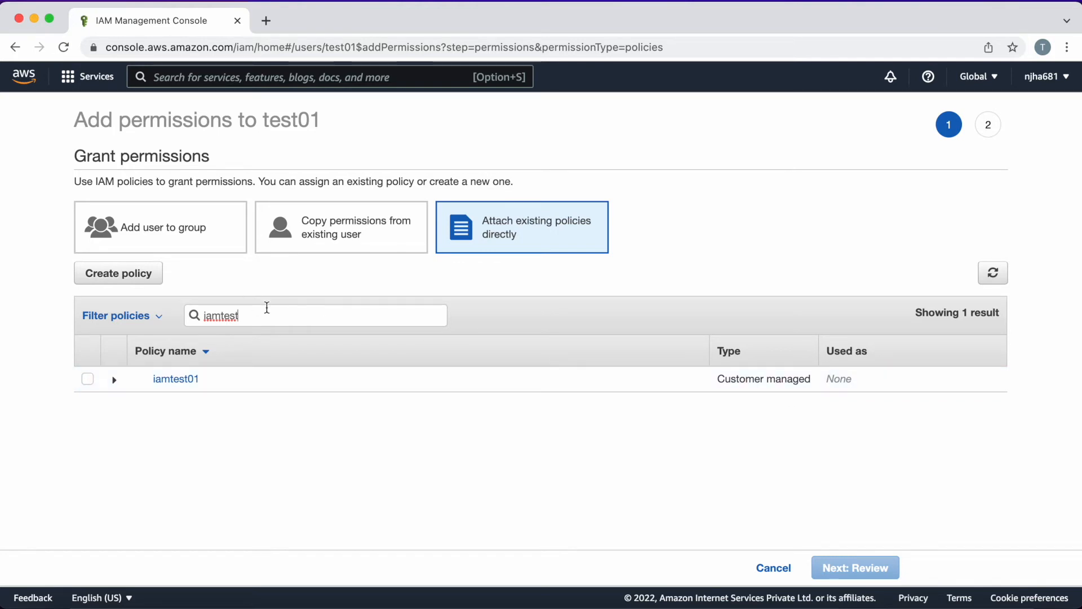
key("BackSpace")
key("BackSpace")
key("BackSpace")
key("BackSpace")
key("BackSpace")
key("BackSpace")
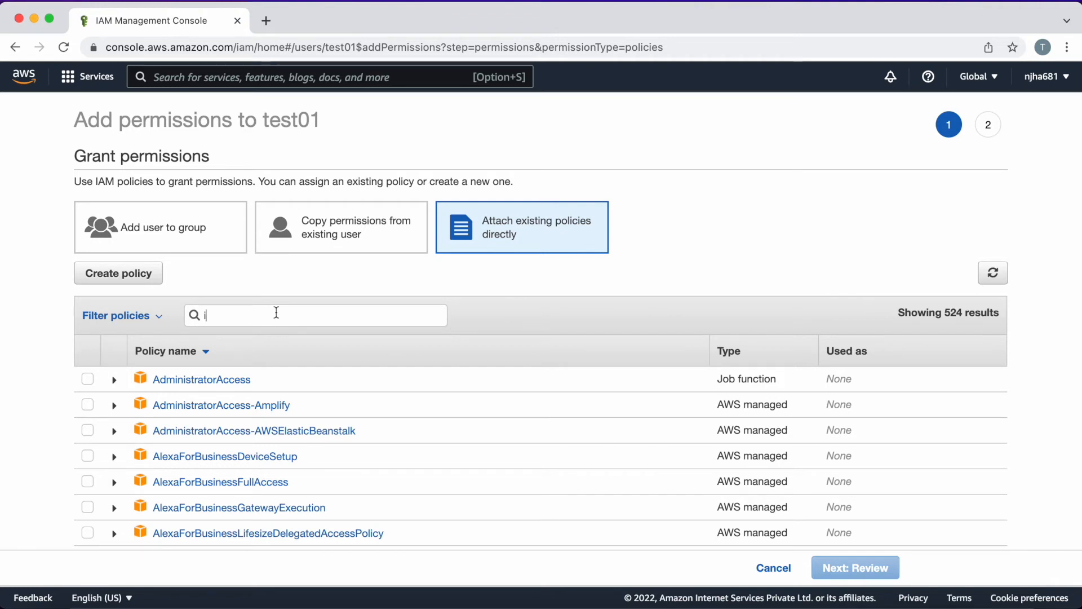
type("amtest")
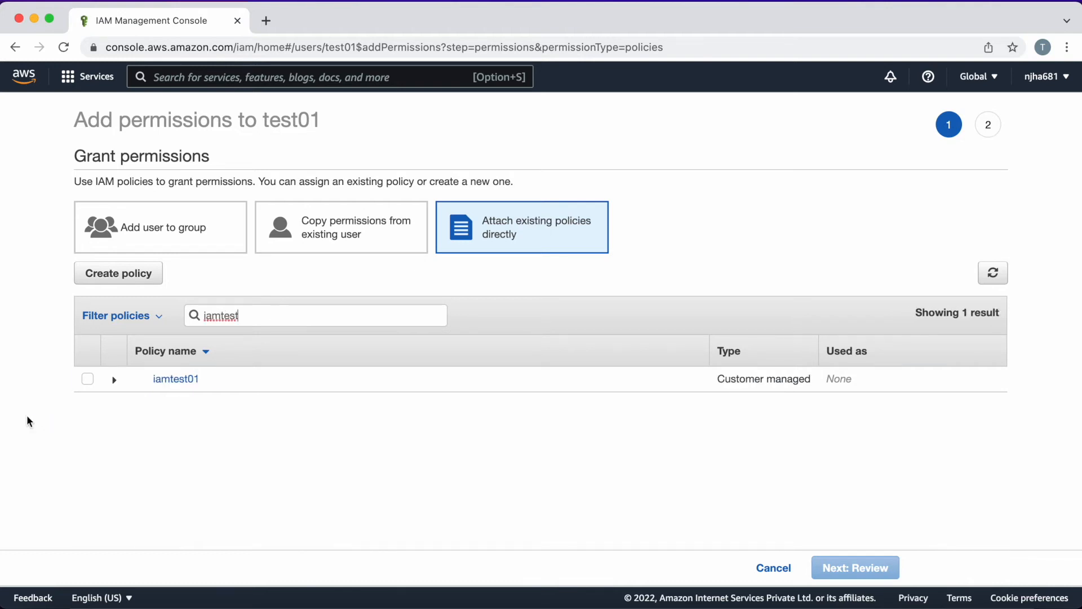
Step: Select the iamtest01 policy, continue to the review, and add it to the user's permissions
left_click(89, 380)
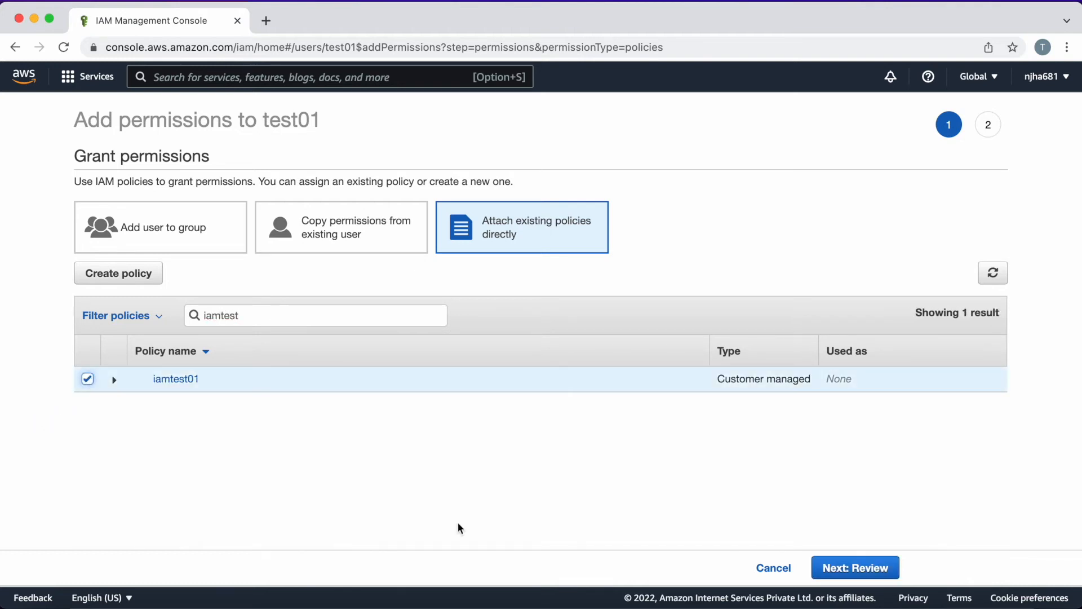
left_click(866, 568)
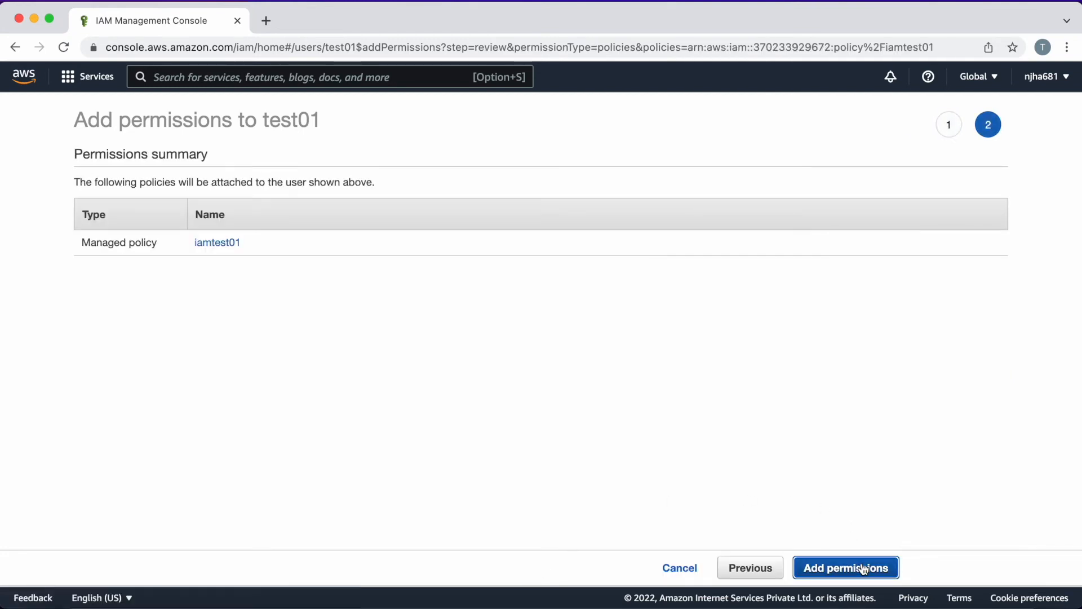
left_click(838, 571)
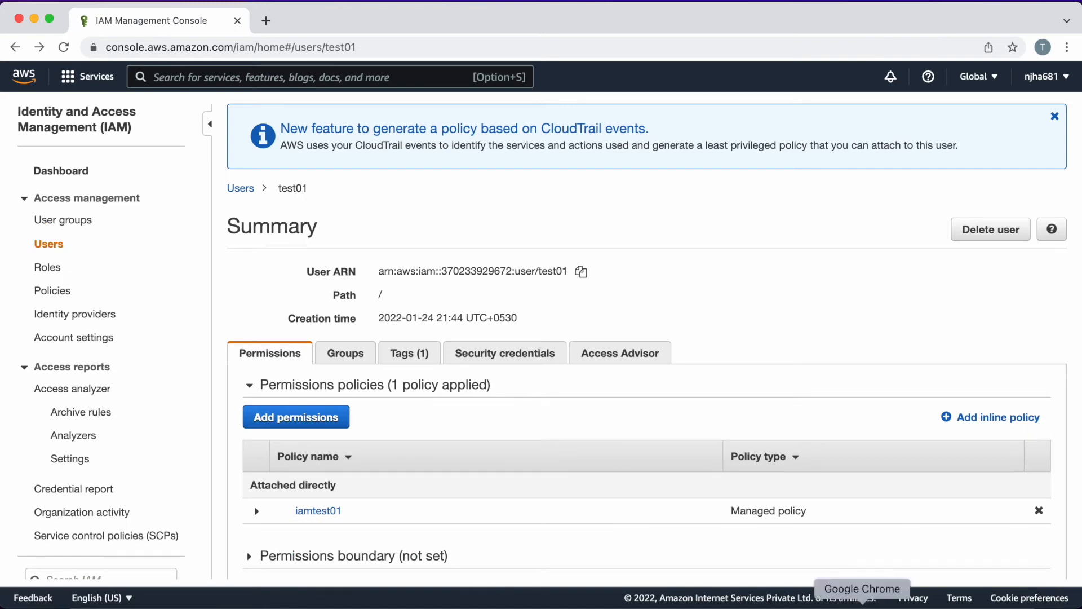
Step: Switch to the incognito window signed in as test01, open EC2 from the console home, and dismiss the welcome message
right_click(862, 606)
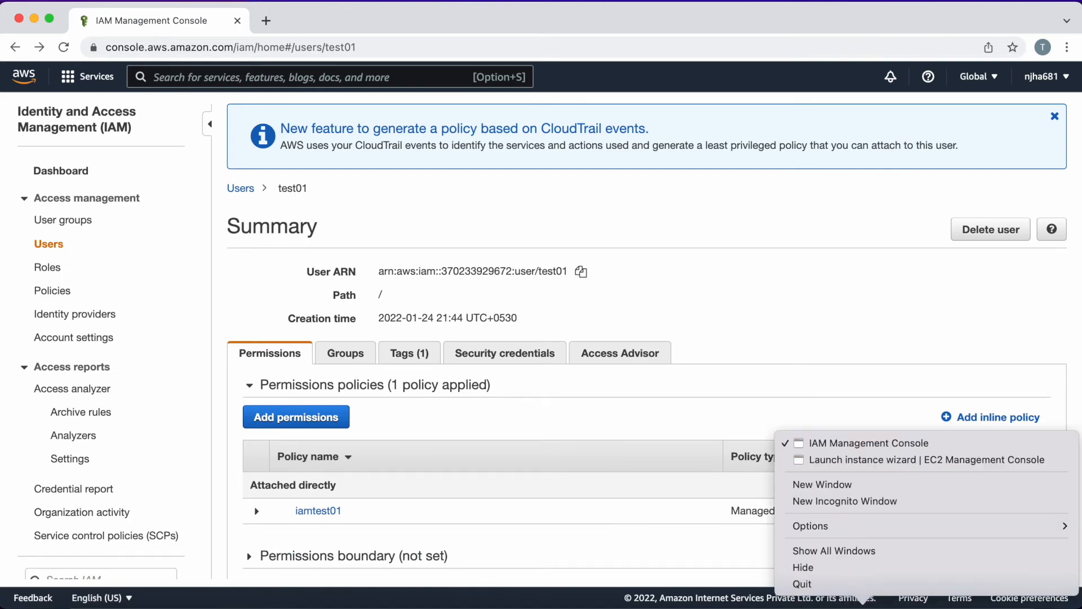
left_click(872, 470)
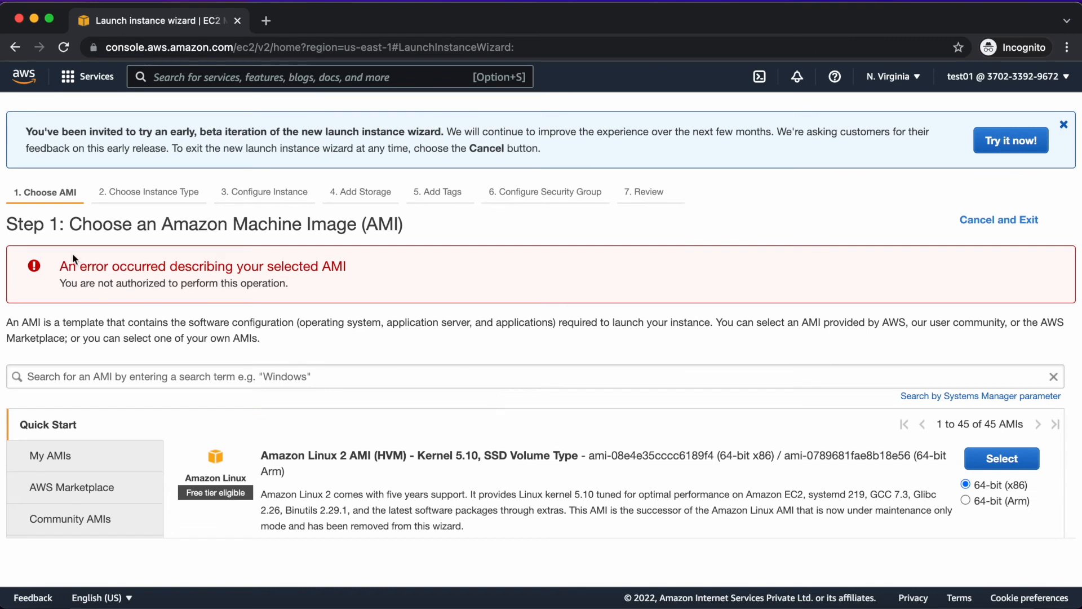
left_click(35, 83)
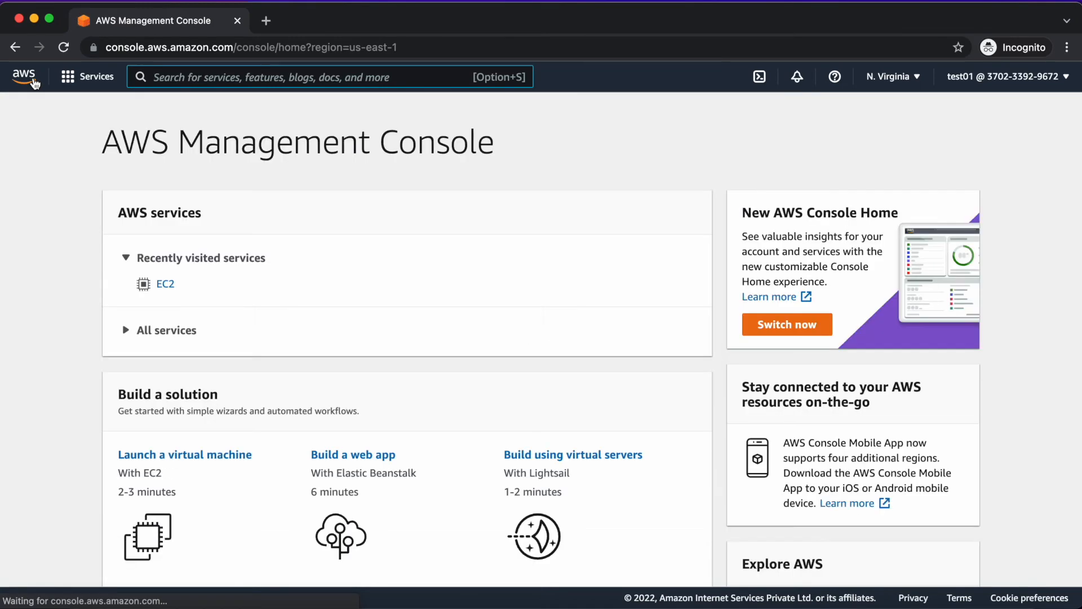
left_click(171, 288)
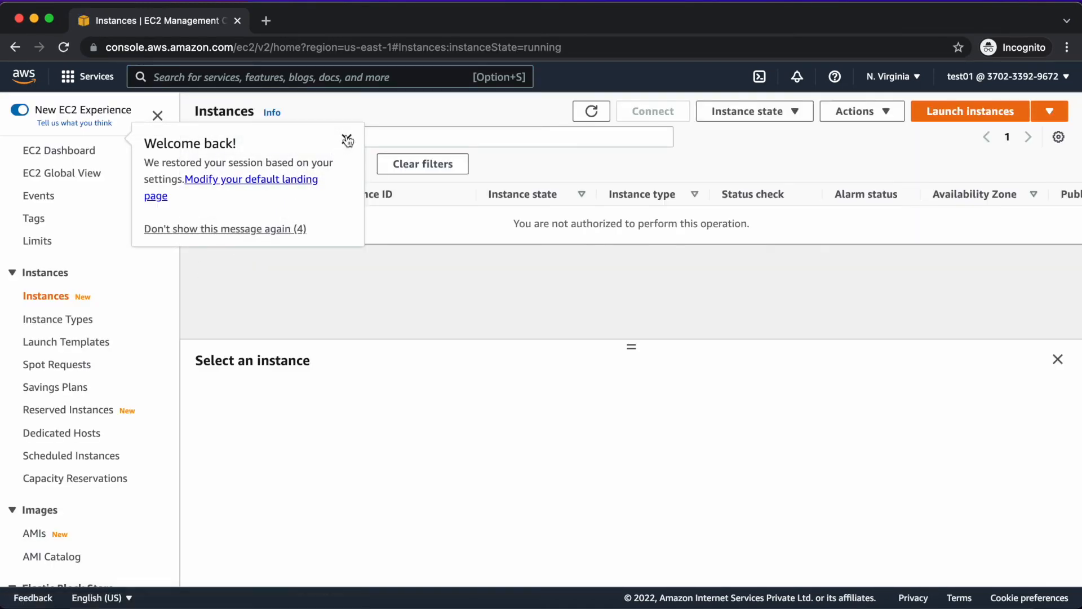
left_click(347, 140)
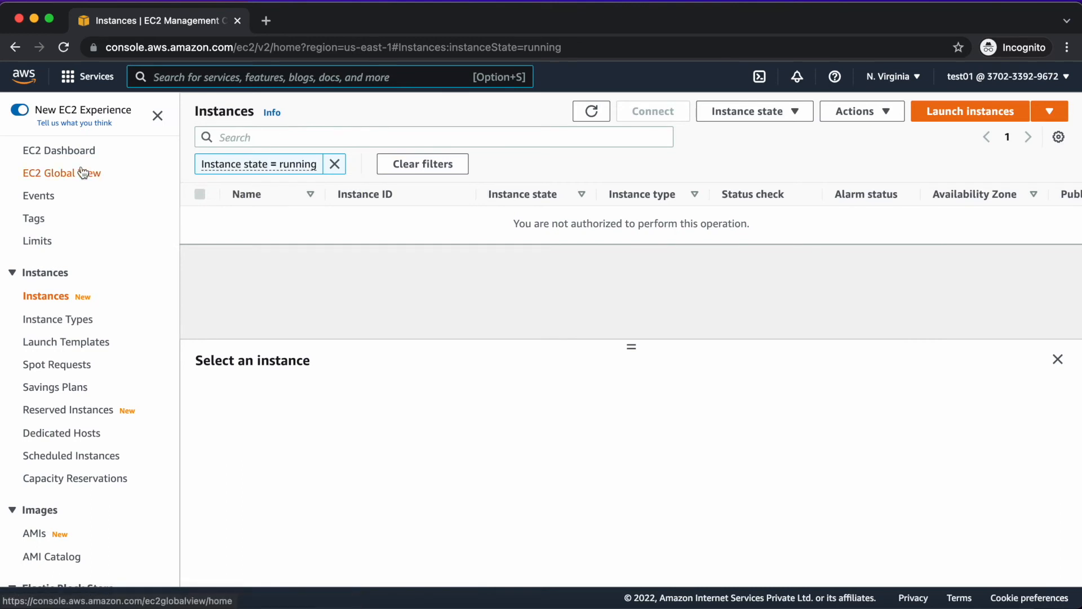
Step: Open the EC2 Dashboard and examine which resources test01 can access and the launch instance section
left_click(70, 151)
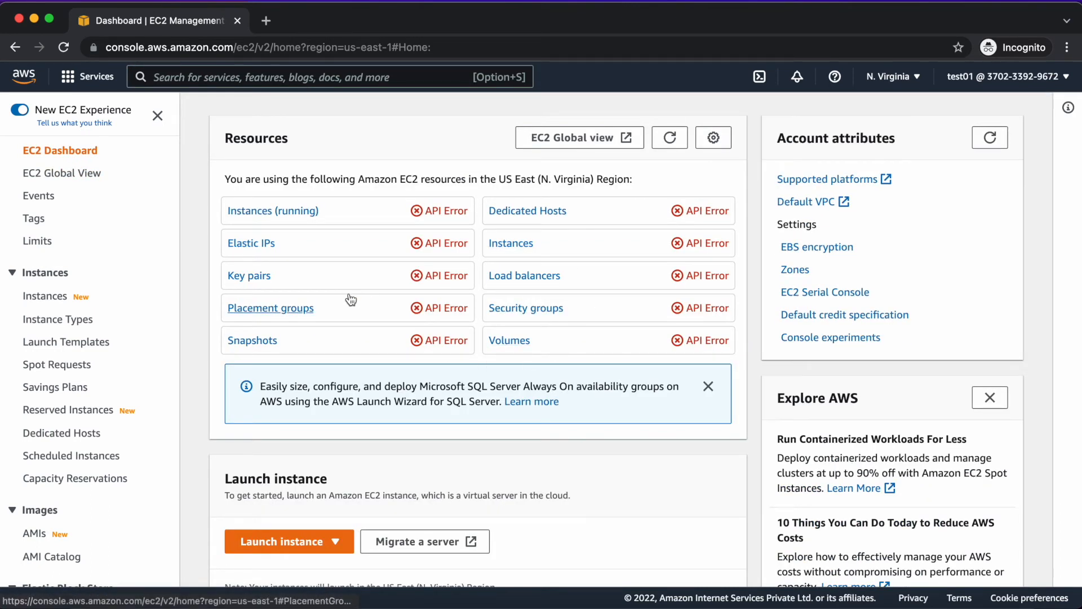
scroll(346, 291, "down", 2)
scroll(346, 291, "down", 2)
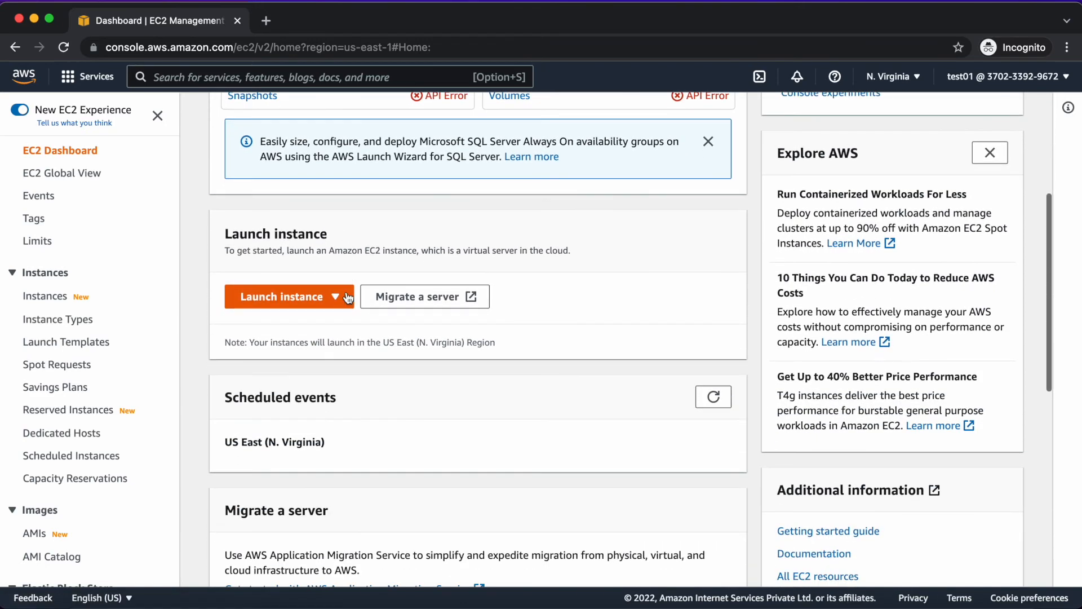
scroll(346, 290, "up", 4)
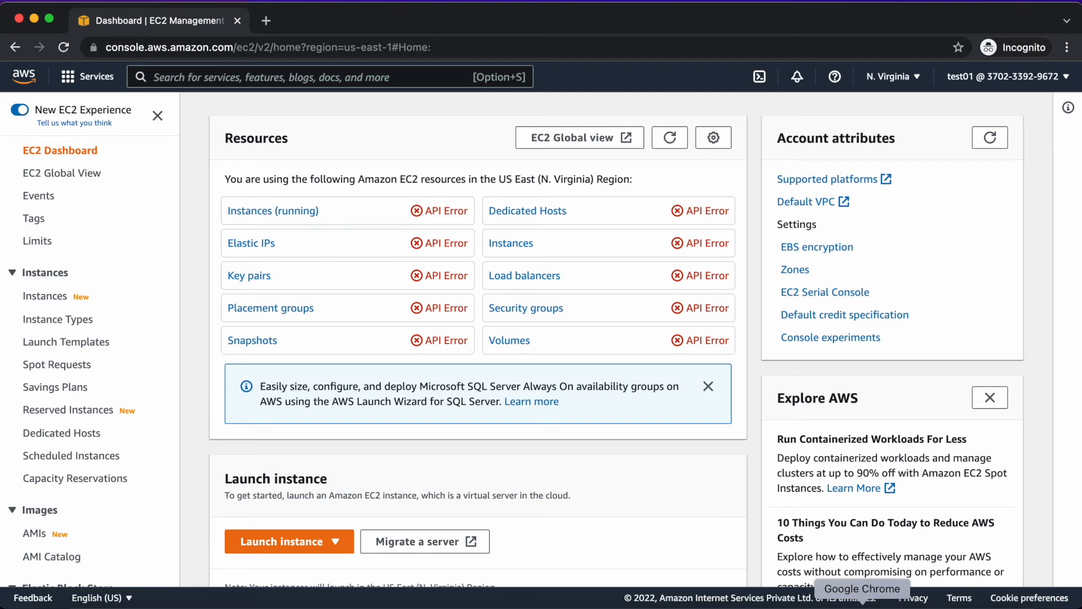
Step: Return to the IAM window, start adding permissions to test01 by attaching existing policies directly, and search for ec2
right_click(863, 606)
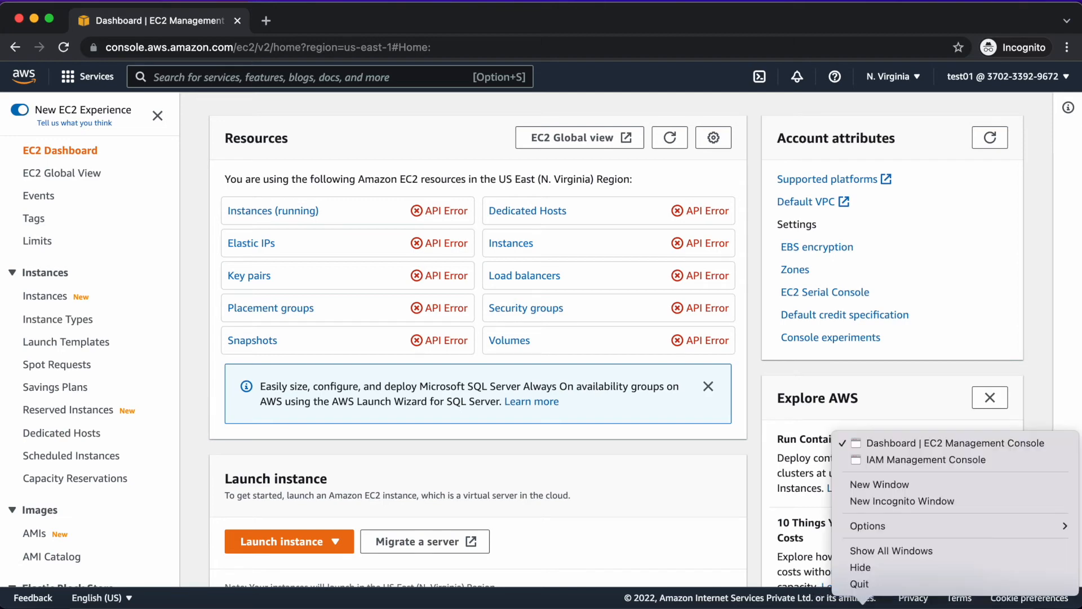
left_click(870, 461)
scroll(451, 461, "down", 3)
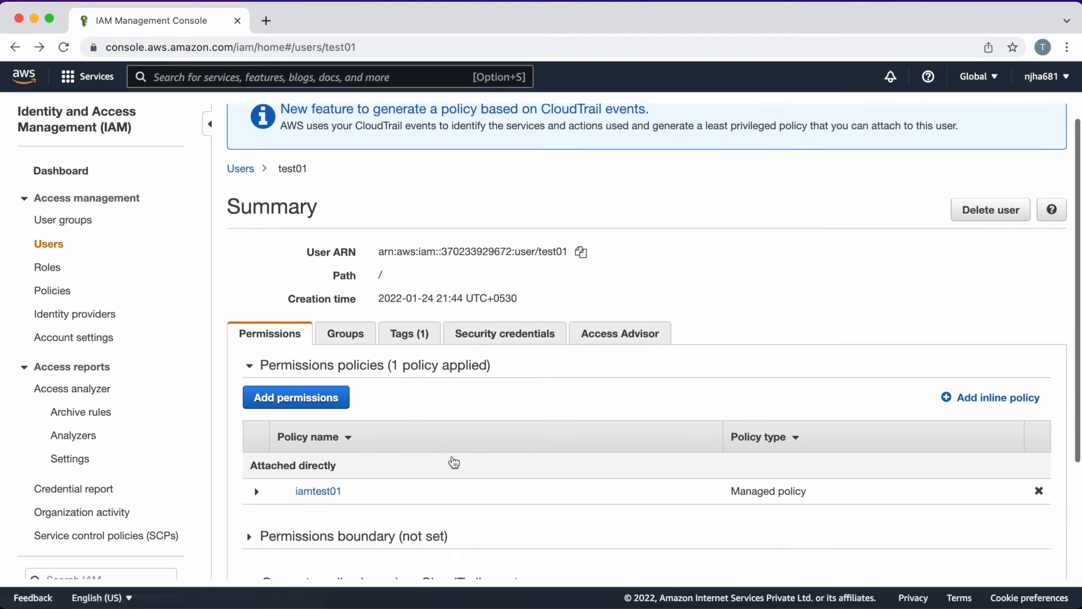
left_click(303, 252)
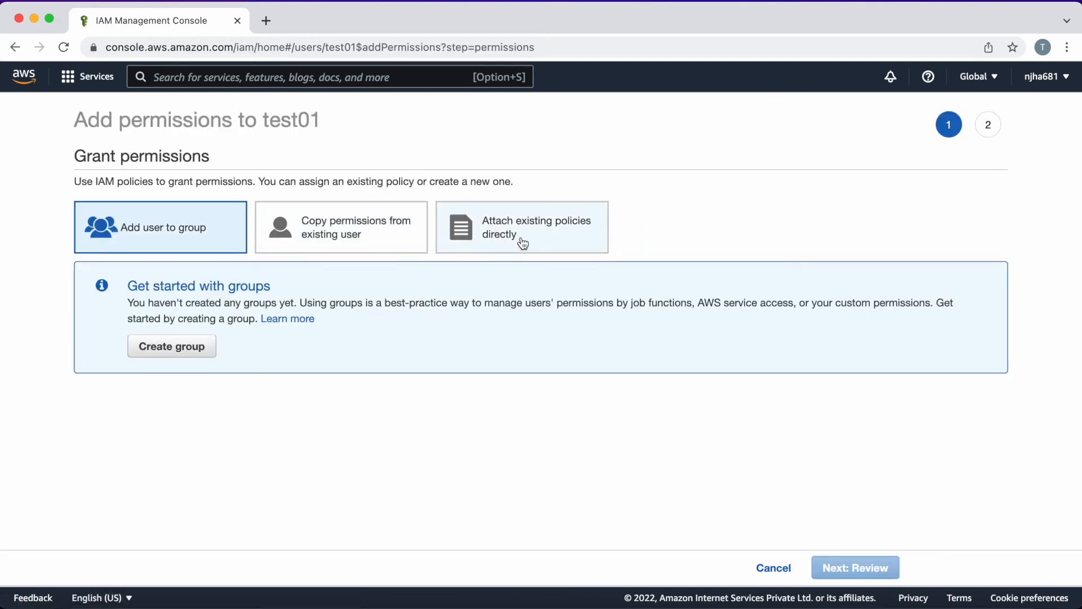
left_click(522, 240)
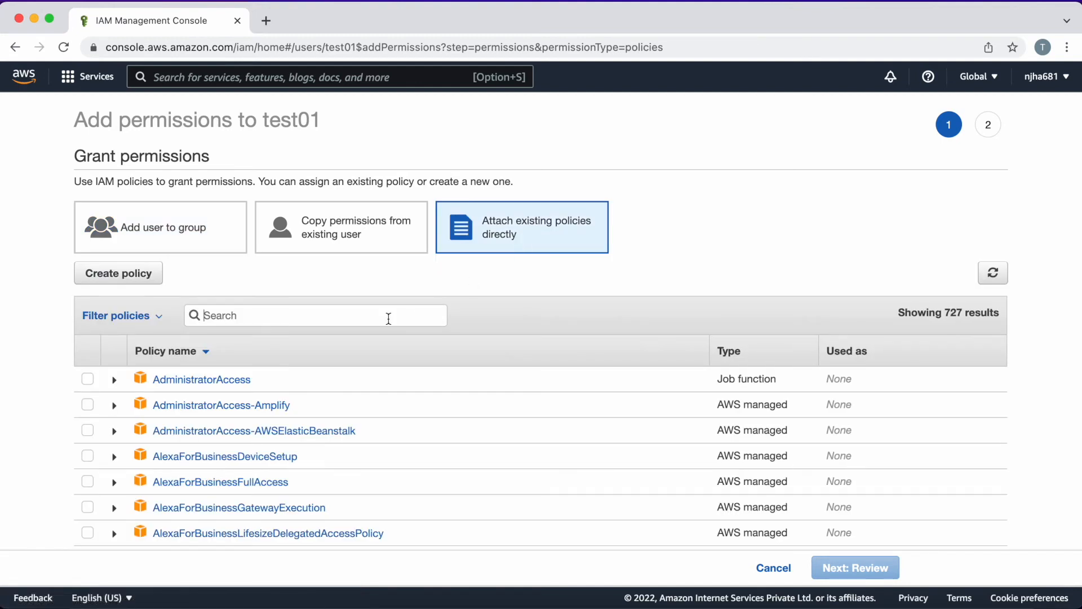
type("ece")
key("BackSpace")
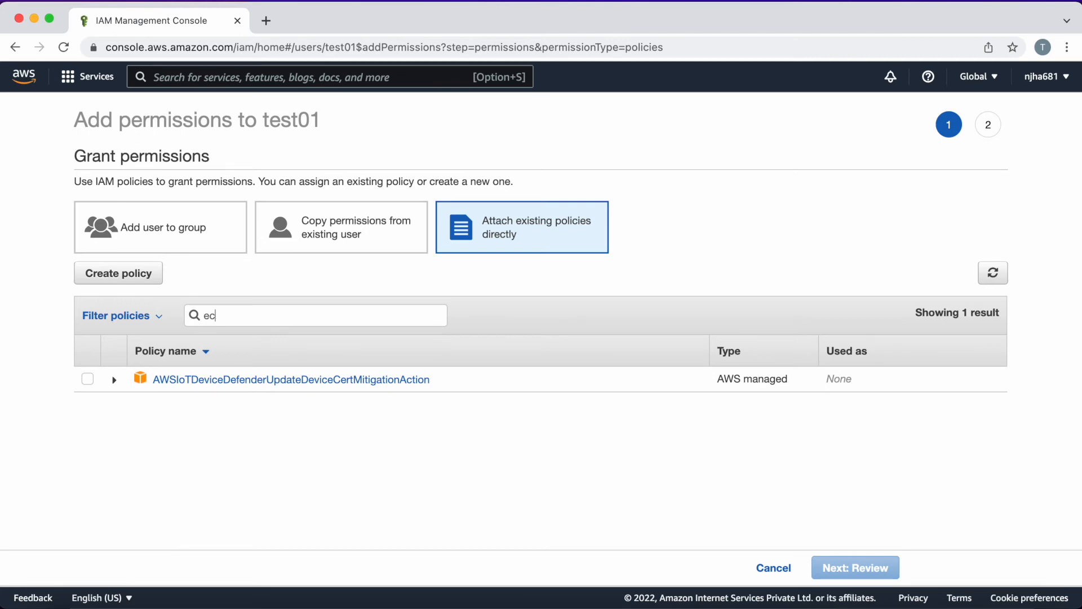
type("2")
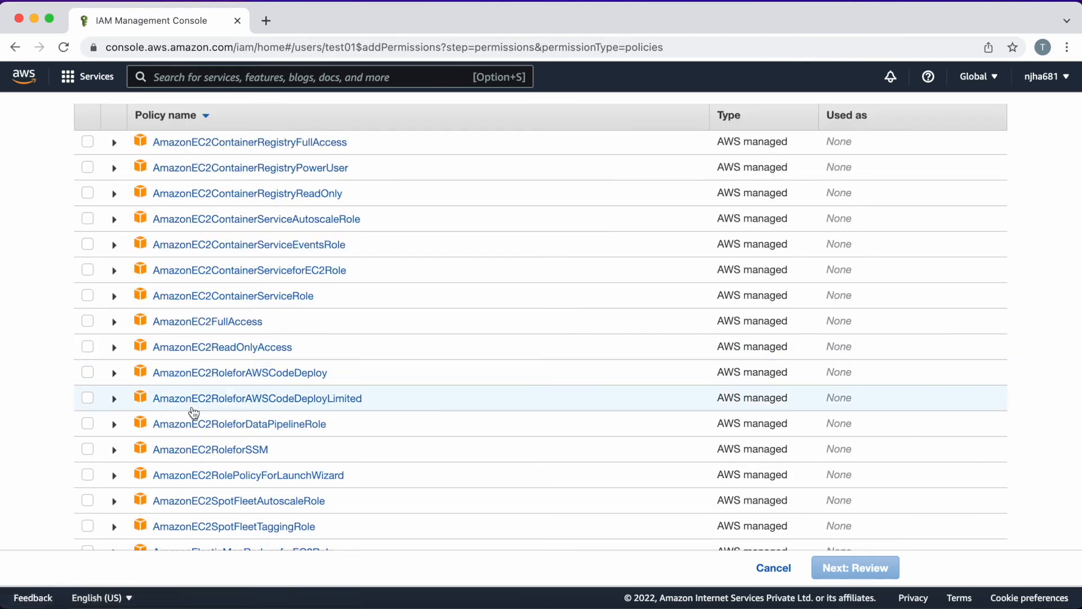
Step: Find AmazonEC2FullAccess among the EC2 policies and select it
scroll(192, 413, "down", 5)
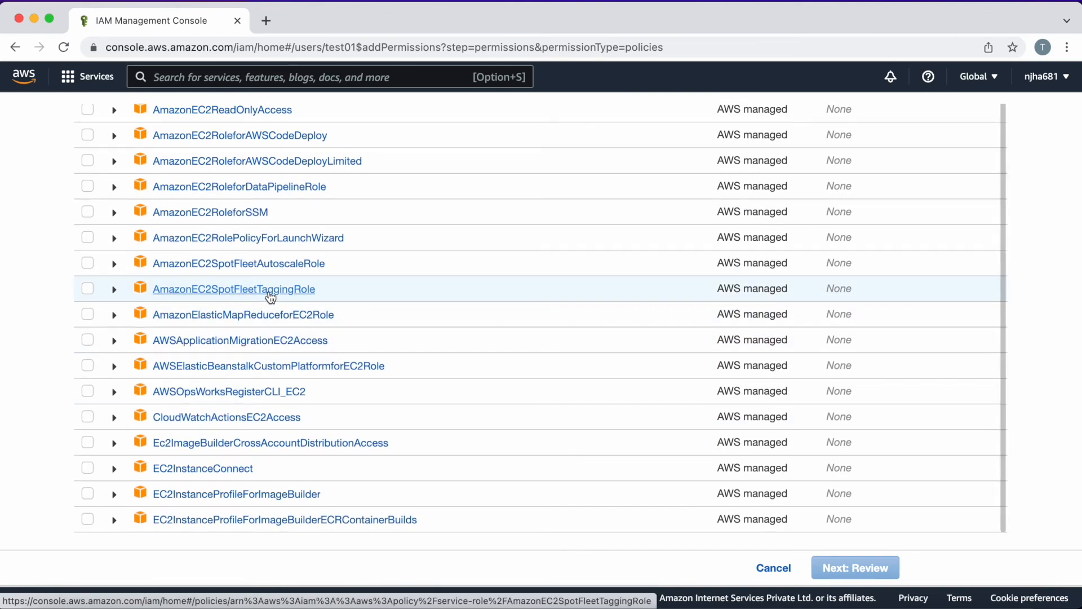
scroll(227, 223, "up", 1)
scroll(228, 214, "up", 5)
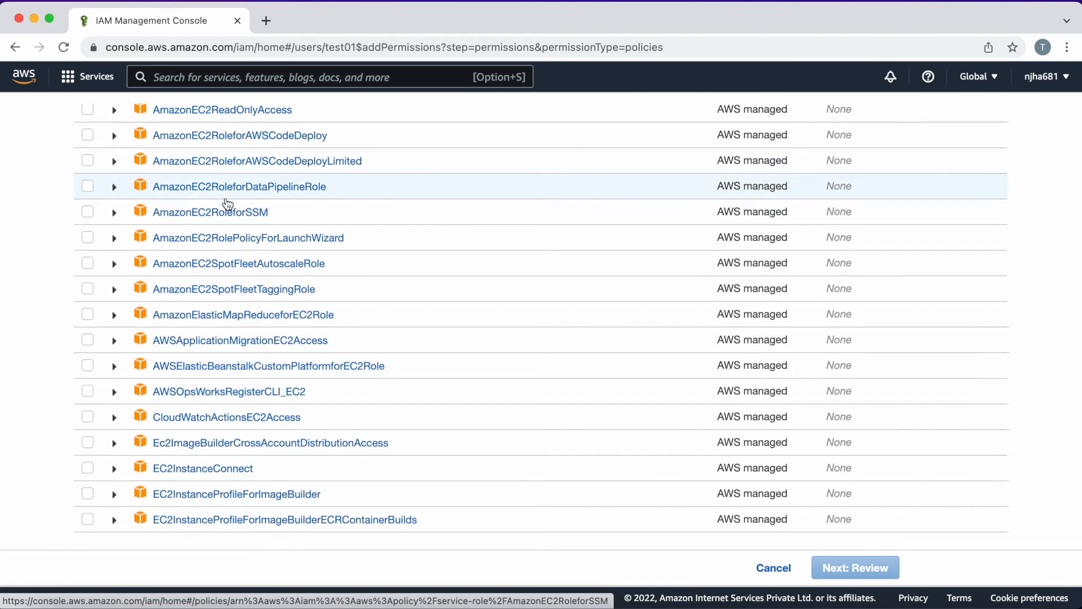
scroll(226, 203, "up", 3)
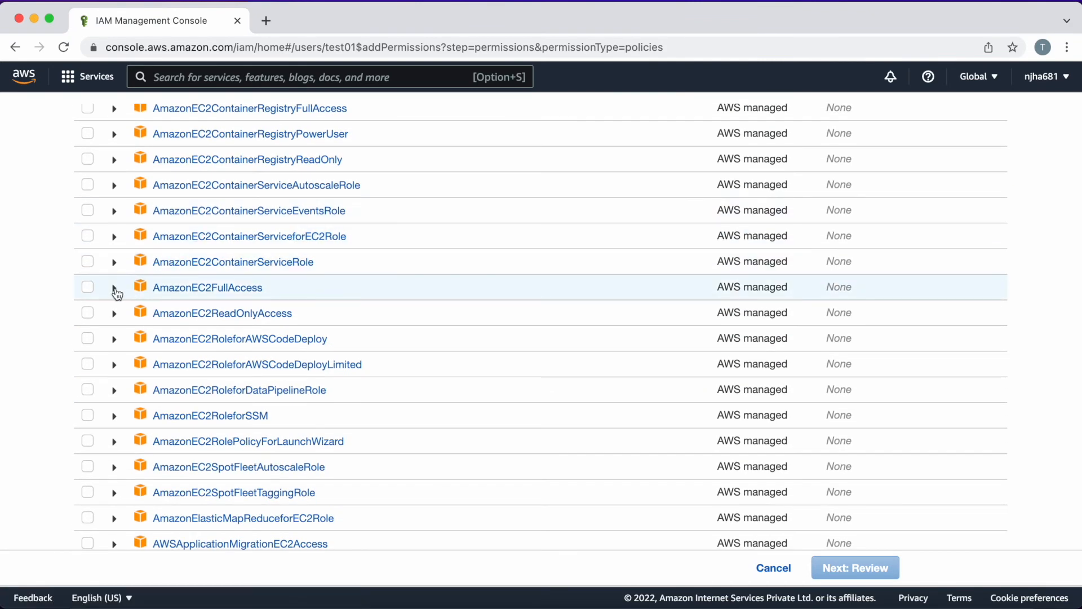
left_click(87, 287)
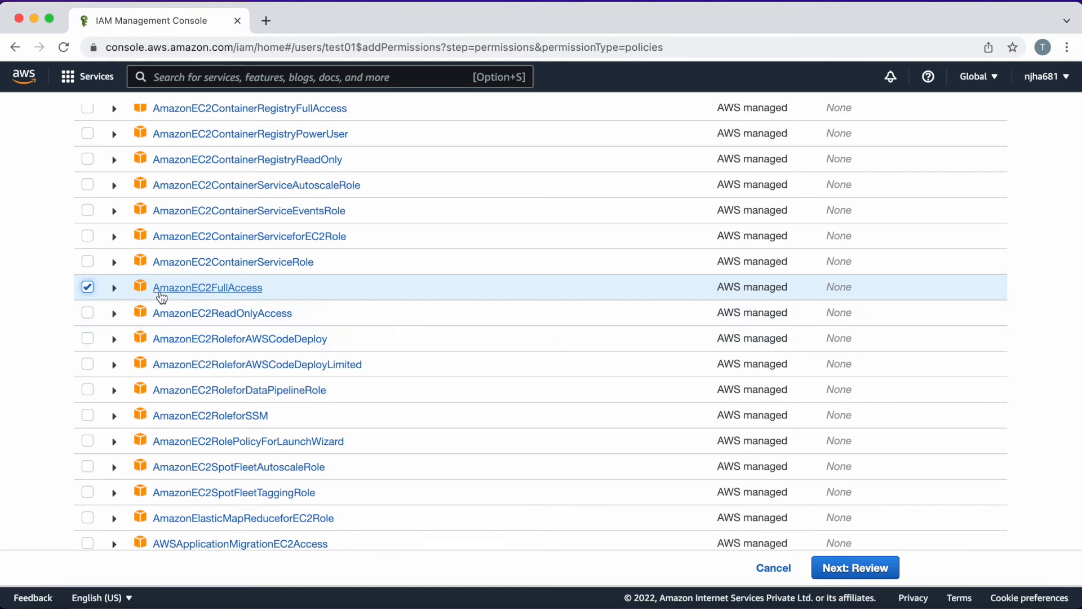
Step: Expand AmazonEC2FullAccess to read through its JSON statements, and add the policy to test01's permissions
left_click(114, 289)
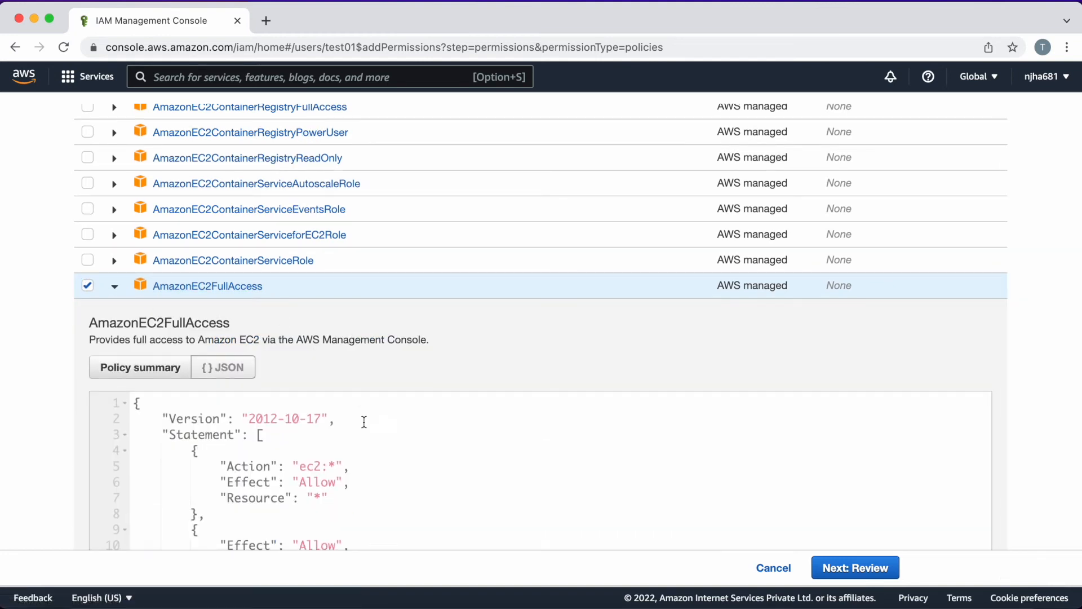
scroll(366, 448, "down", 5)
scroll(366, 448, "up", 1)
scroll(1053, 449, "down", 3)
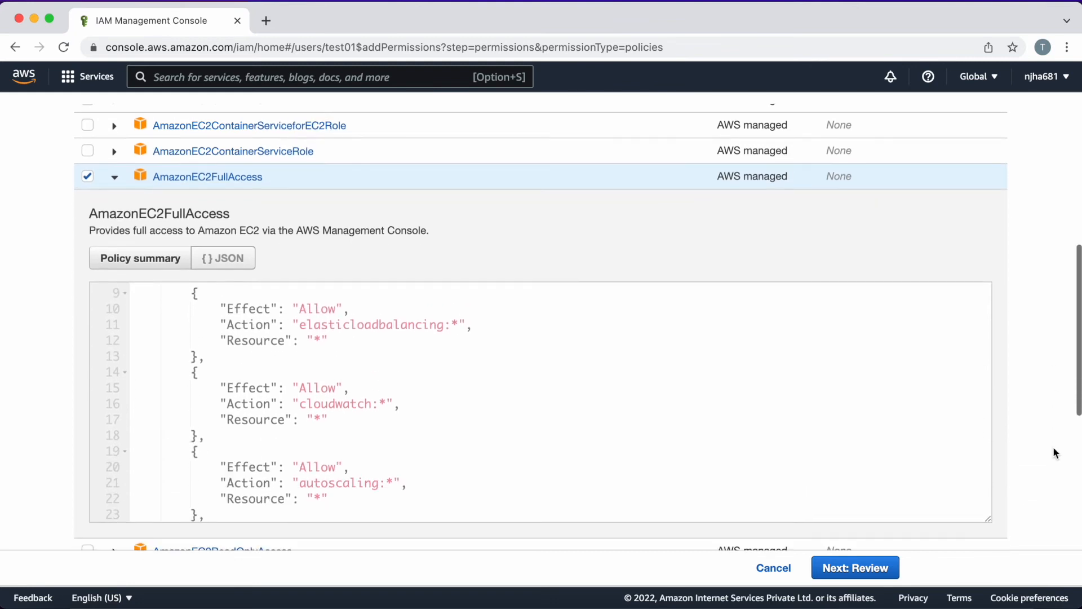
scroll(513, 439, "down", 3)
scroll(513, 439, "down", 4)
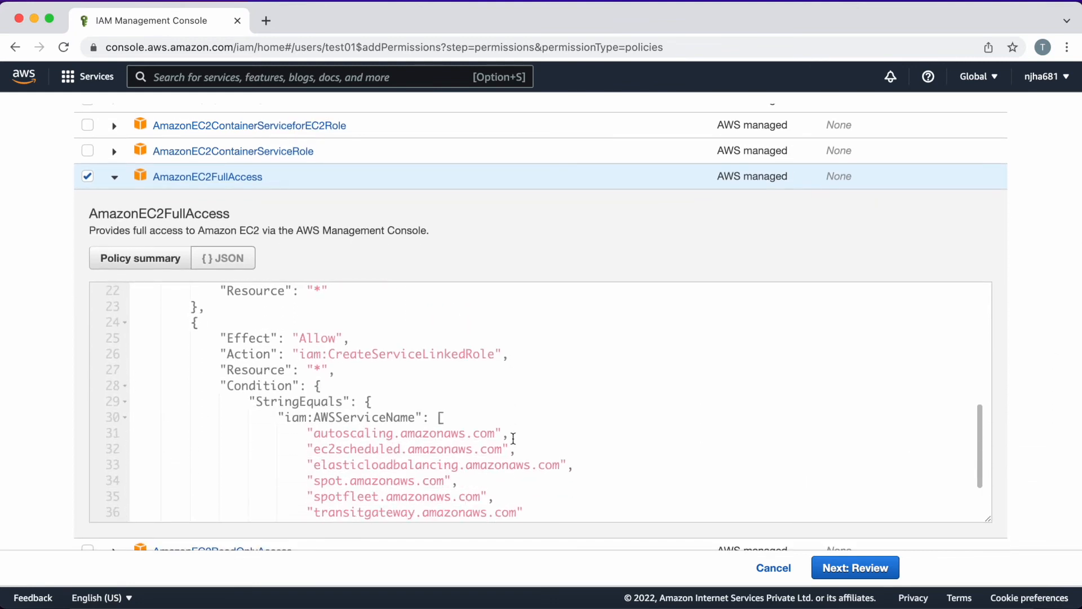
scroll(513, 439, "up", 2)
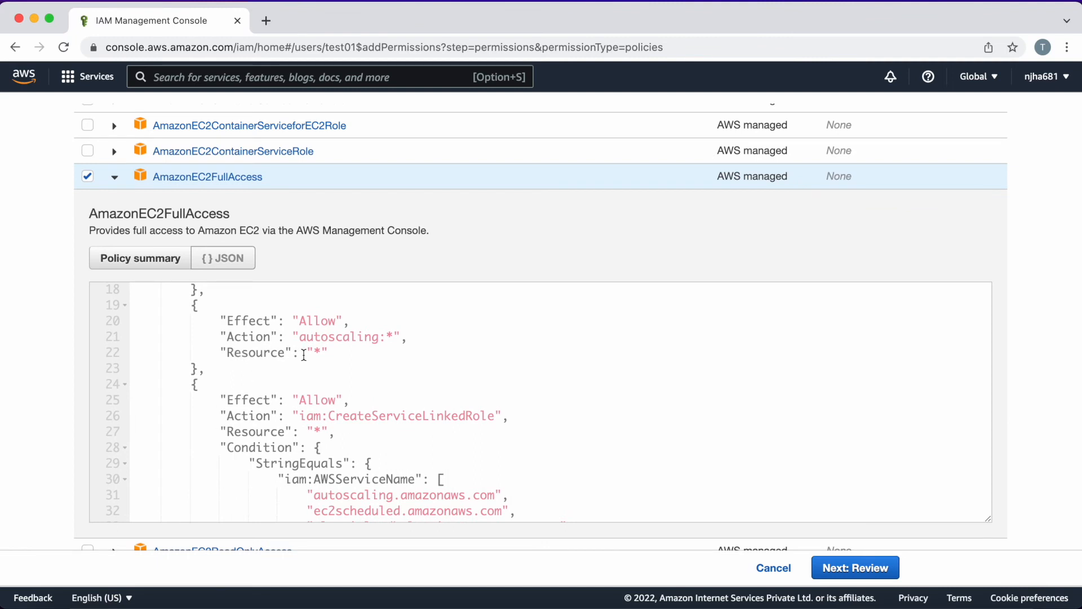
scroll(322, 359, "down", 2)
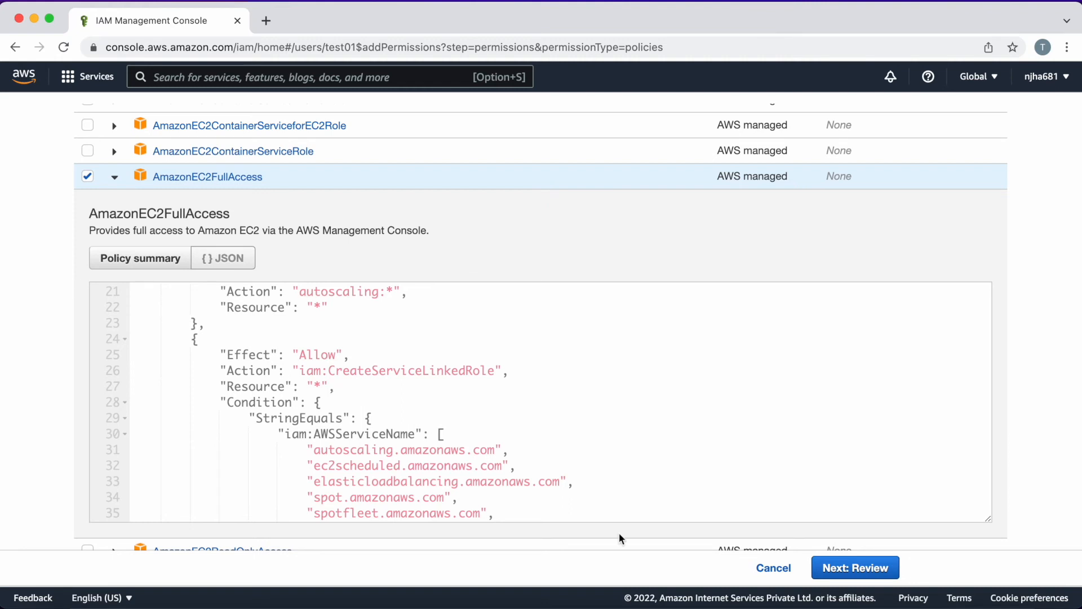
left_click(854, 569)
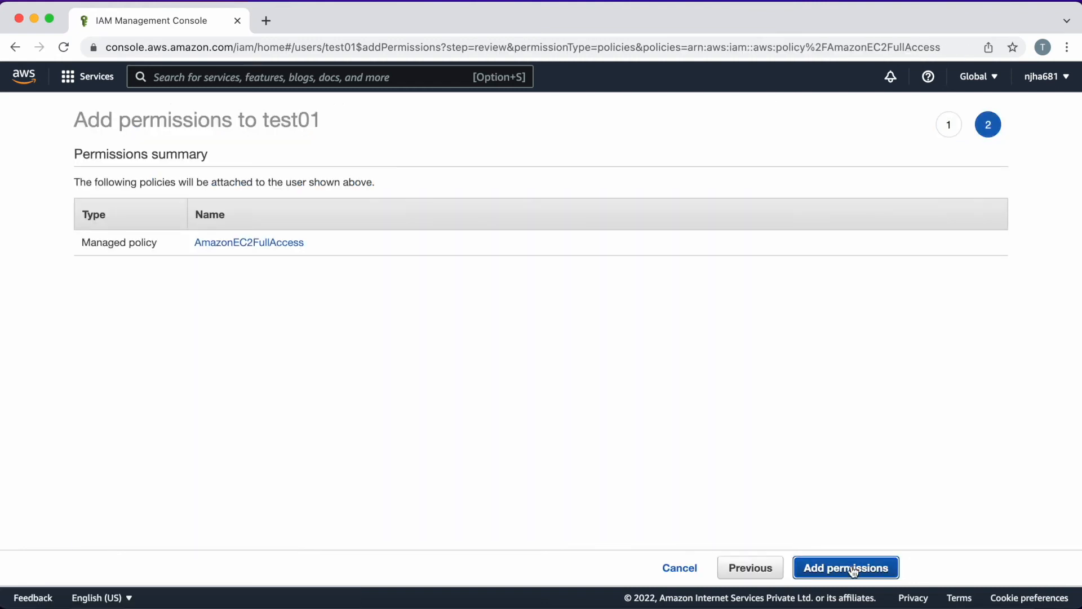
left_click(863, 569)
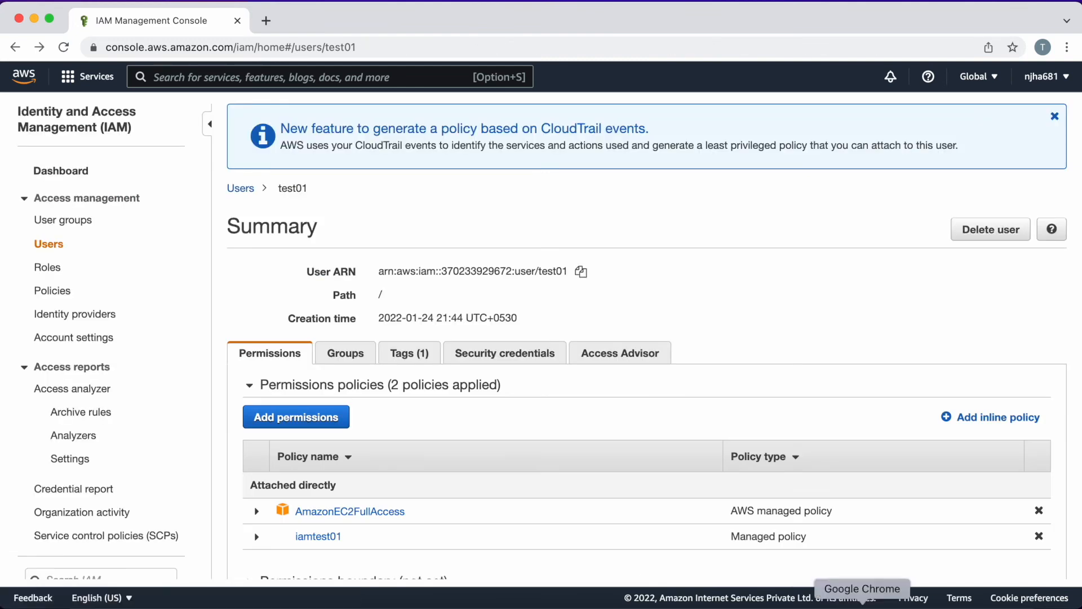
Step: Switch to test01's EC2 Dashboard window and refresh the Resources overview to check the new access
right_click(863, 602)
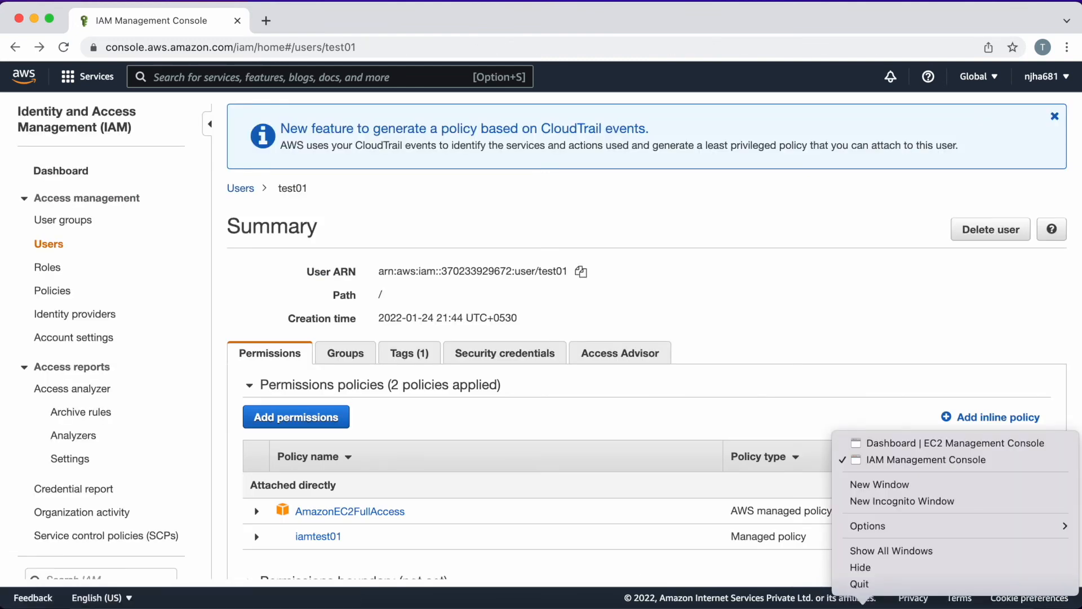
left_click(886, 443)
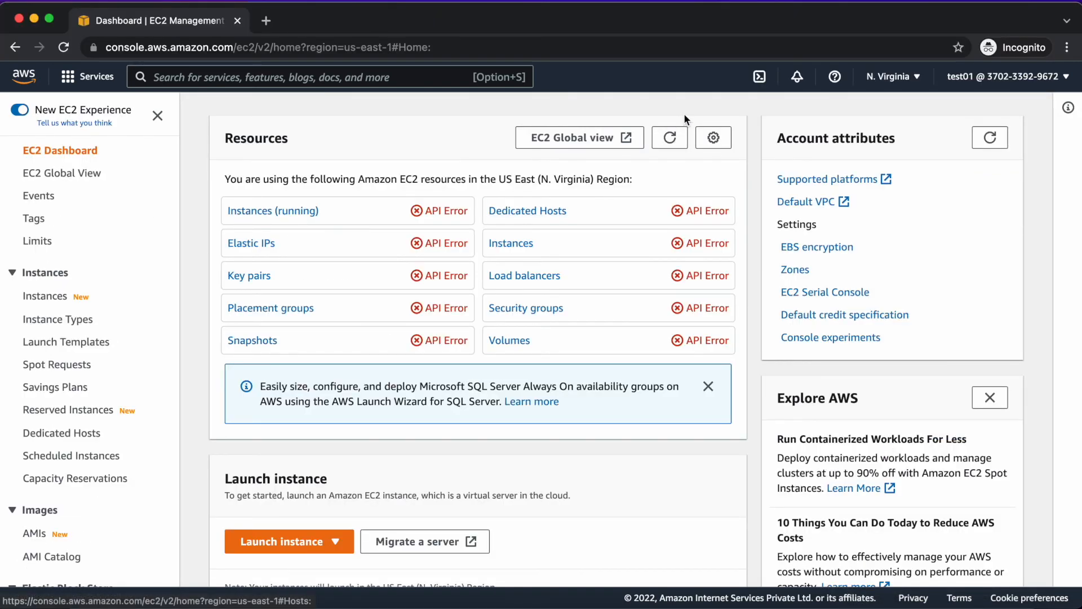
left_click(671, 137)
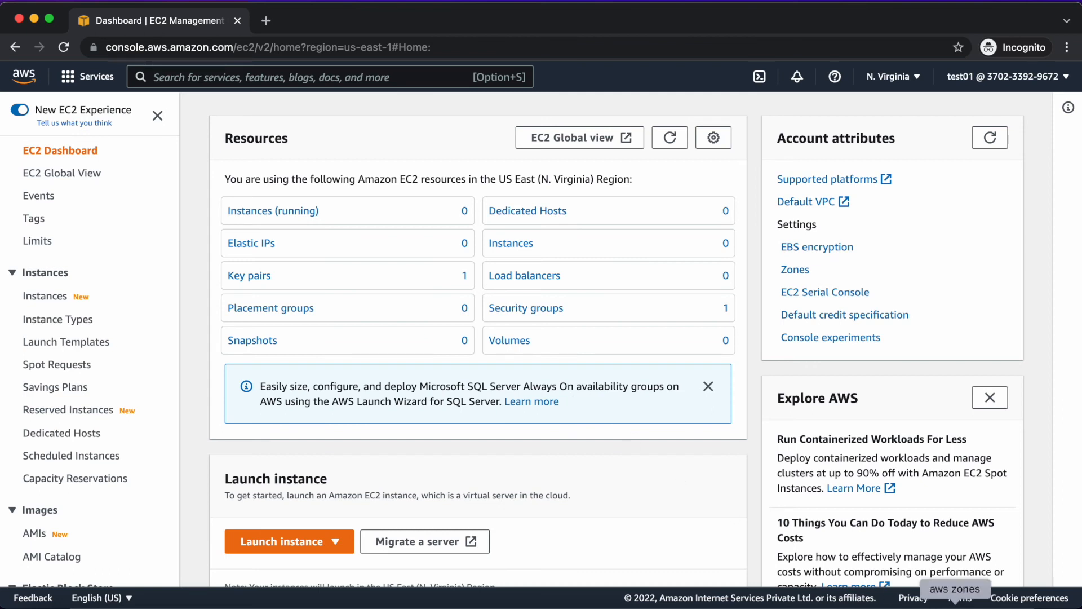
Step: Return to the IAM window with test01's permissions summary
right_click(862, 602)
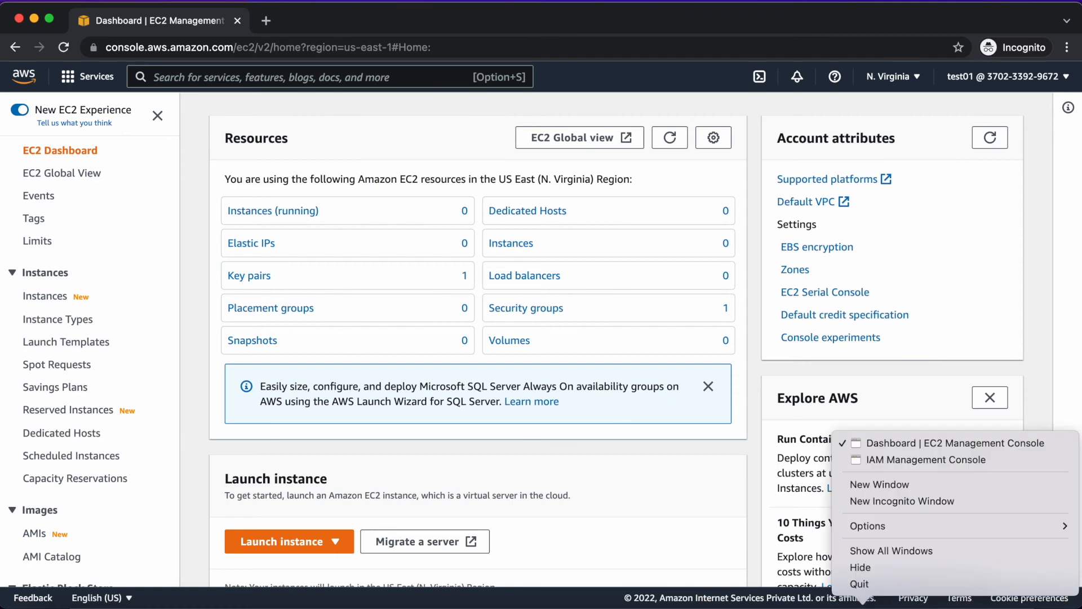
left_click(905, 460)
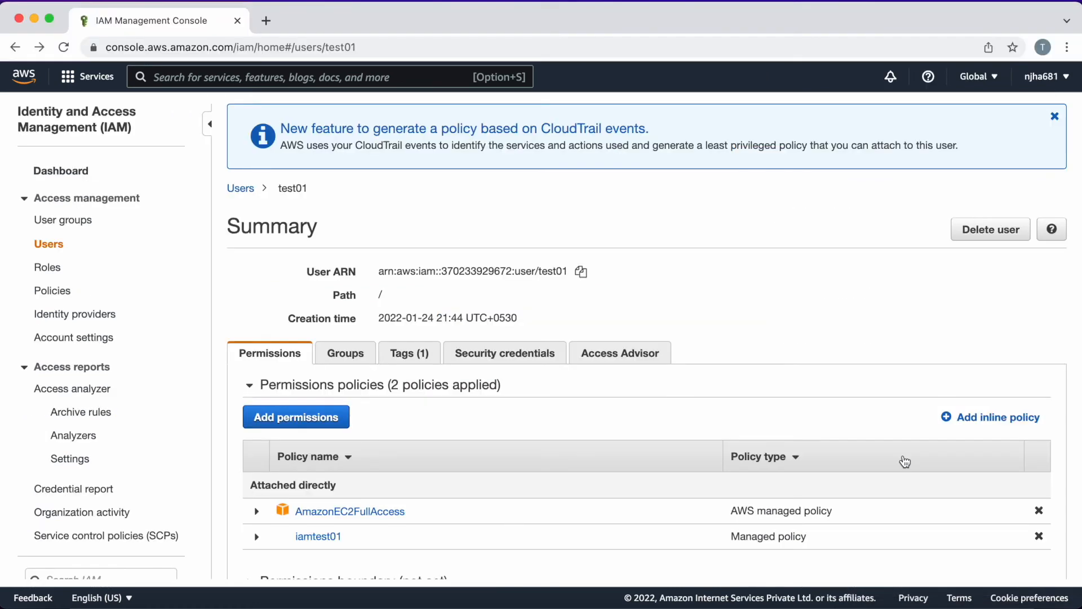